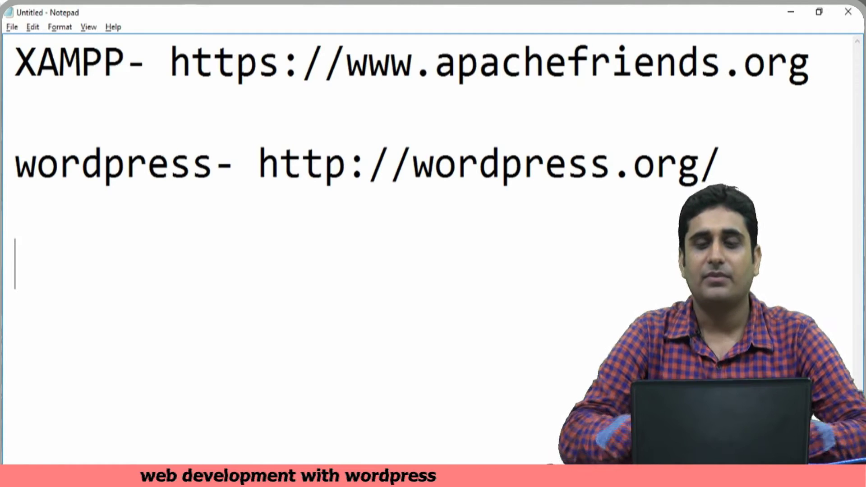
# - Minimize the Notepad notes that hold the XAMPP and WordPress download links
pyautogui.click(790, 12)
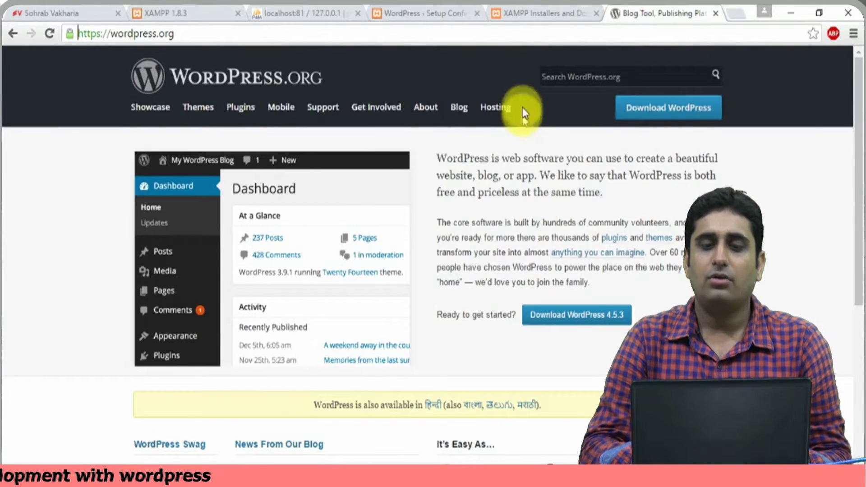
# - View the Apache Friends XAMPP page, then the WordPress.org page offering WordPress 4.5.3
pyautogui.click(547, 12)
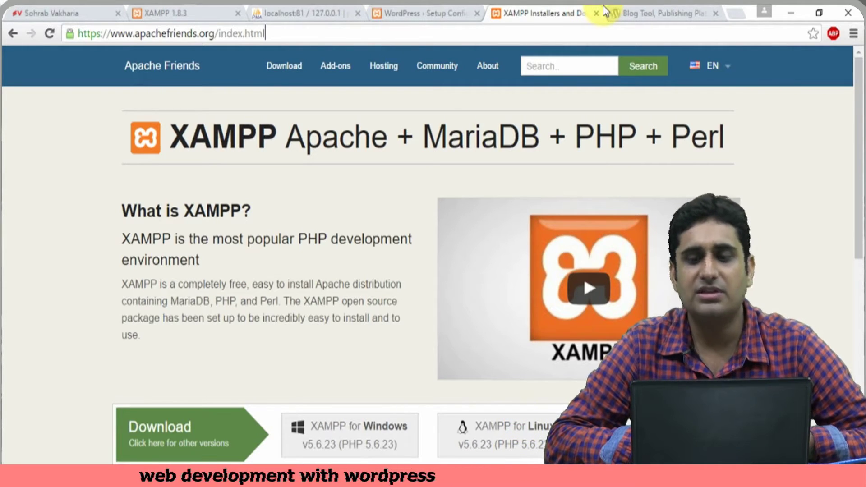
pyautogui.click(631, 12)
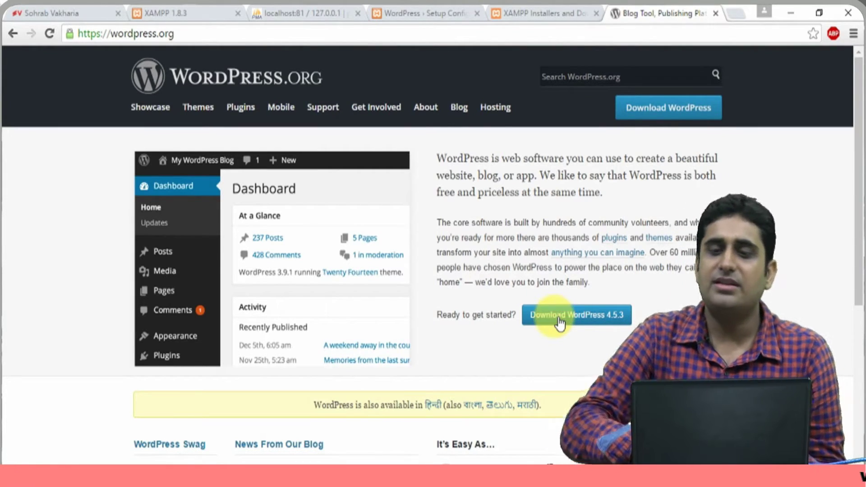
# - Minimize Chrome to reach the desktop and the XAMPP Control Panel
pyautogui.click(790, 13)
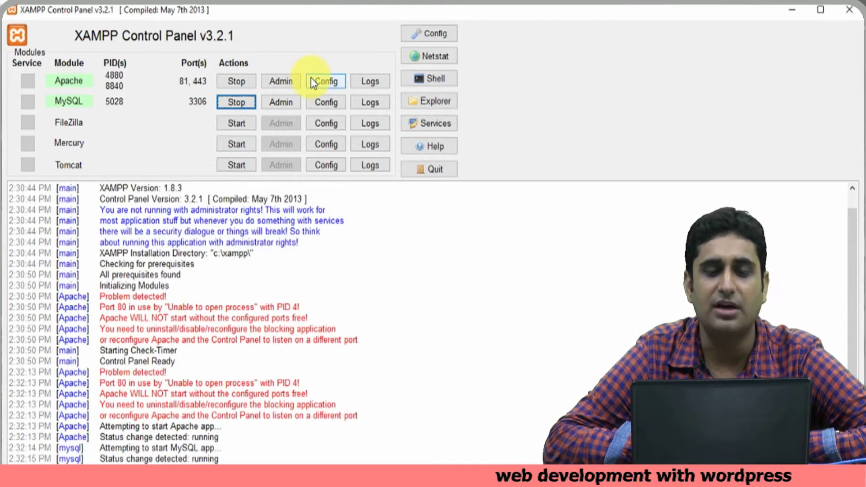
# - Open Apache's httpd.conf from the Config list and maximize its Notepad window
pyautogui.click(311, 78)
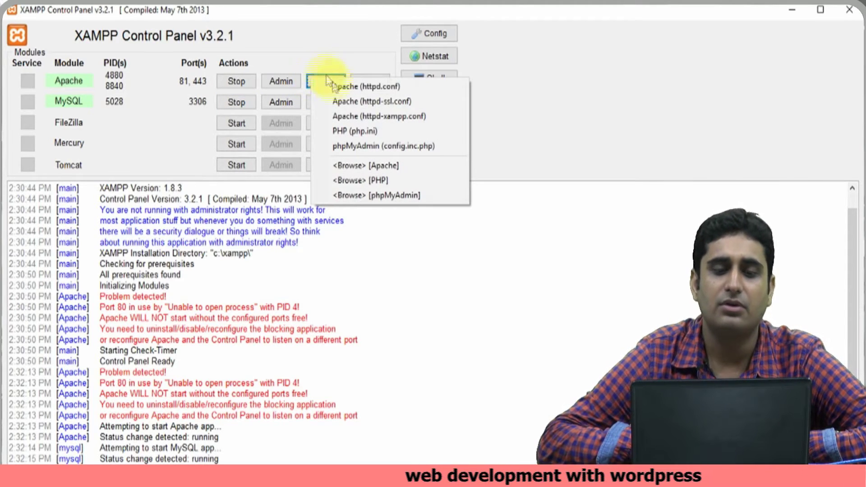
pyautogui.click(335, 61)
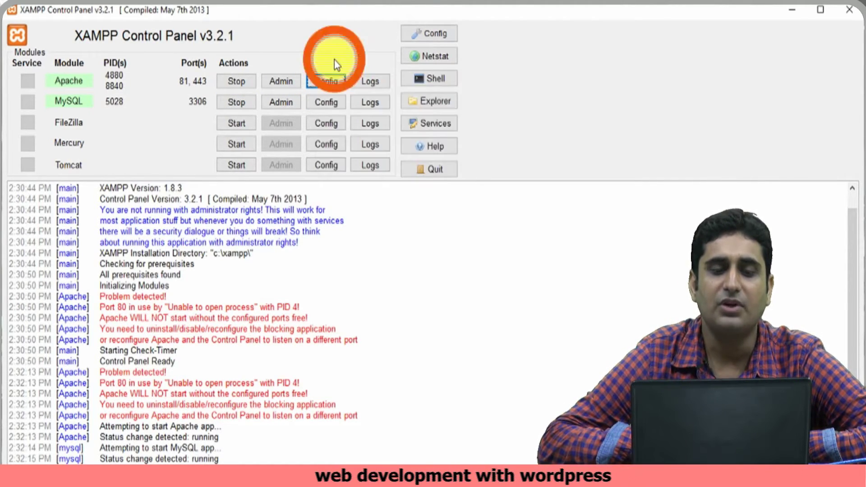
pyautogui.click(328, 81)
pyautogui.click(341, 86)
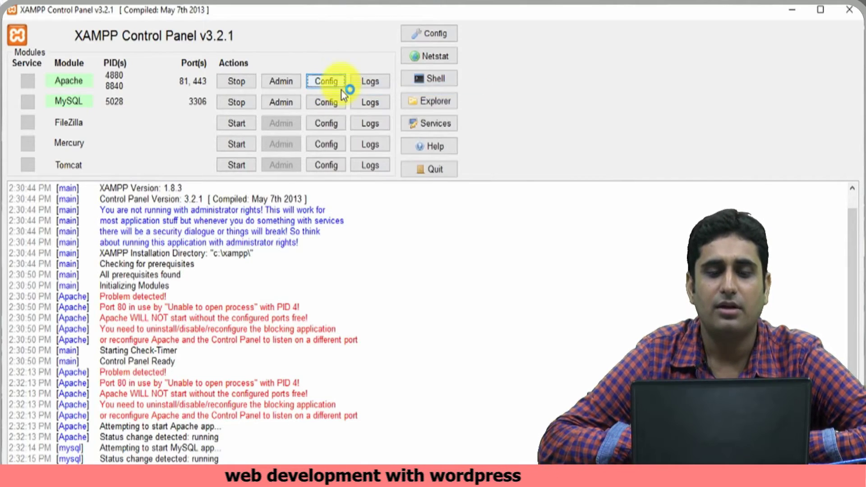
pyautogui.click(633, 50)
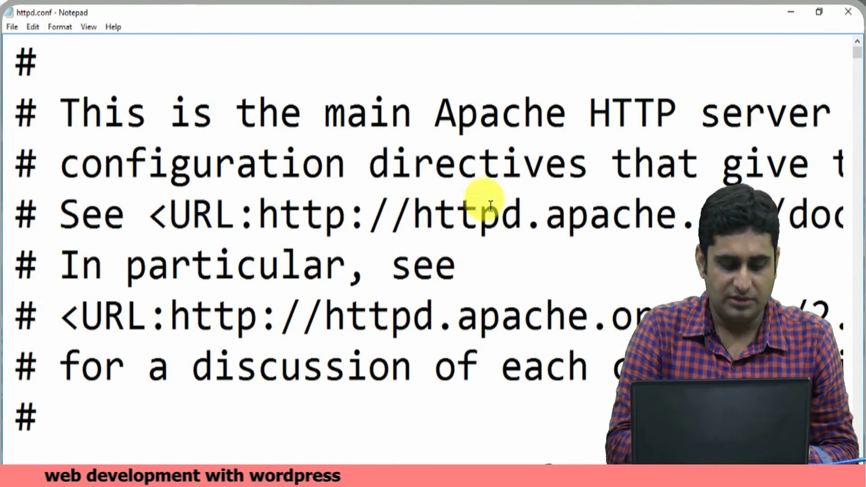
# - Search httpd.conf for 80 to find the ServerName localhost:80 line
pyautogui.hotkey('ctrl', 'f')
pyautogui.write('80')
pyautogui.press('Return')
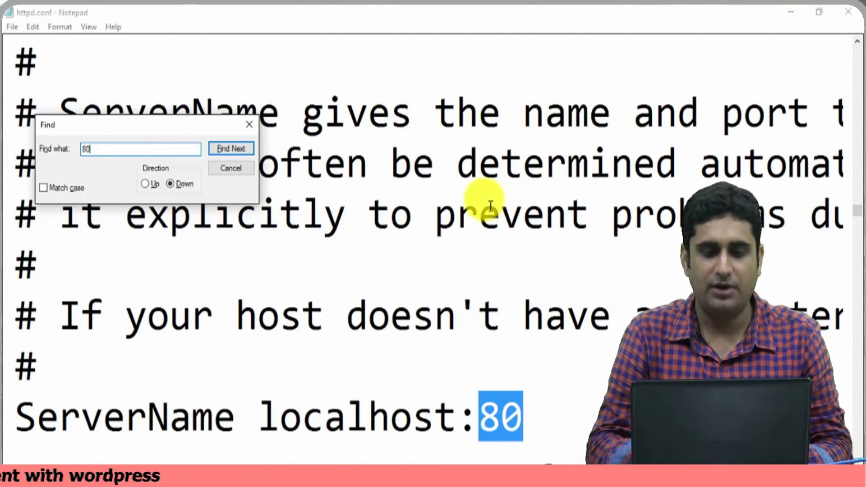
pyautogui.click(249, 124)
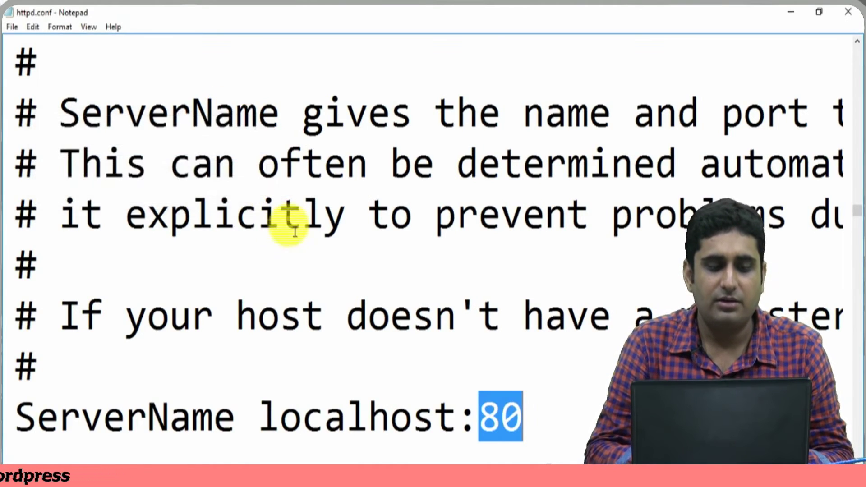
pyautogui.scroll(-6, 295, 232)
pyautogui.scroll(3, 295, 232)
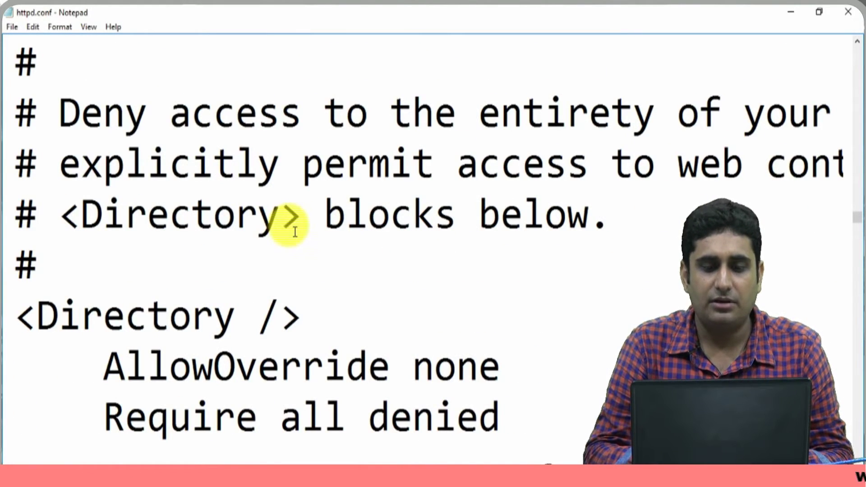
pyautogui.hotkey('ctrl', 'f')
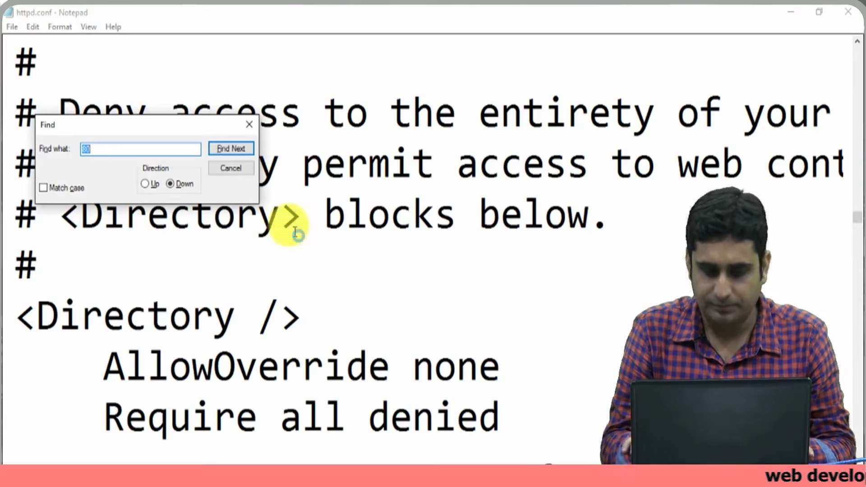
pyautogui.press('Return')
pyautogui.click(458, 308)
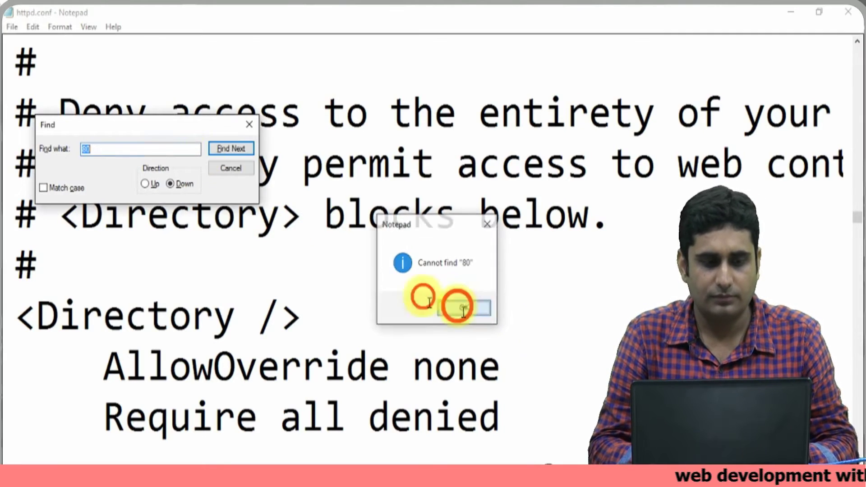
pyautogui.click(185, 152)
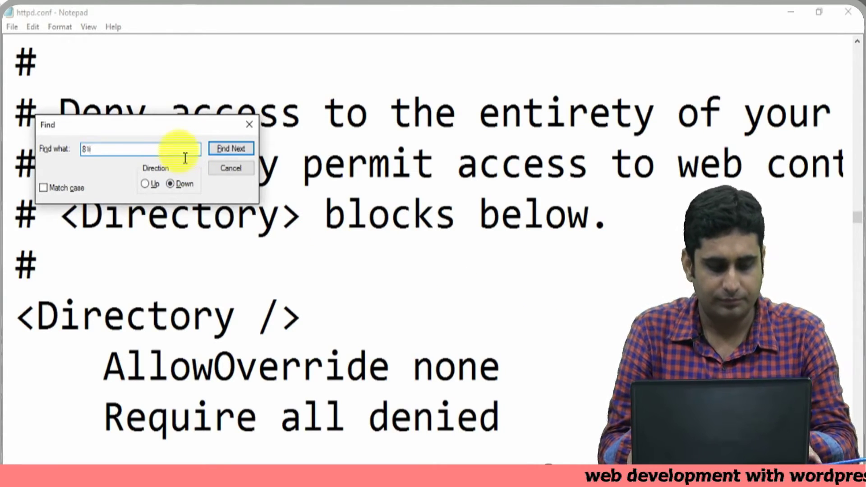
# - Search upward for 81 to confirm Listen 81, then close httpd.conf
pyautogui.write('1')
pyautogui.press('Return')
pyautogui.press('Return')
pyautogui.click(152, 185)
pyautogui.click(215, 145)
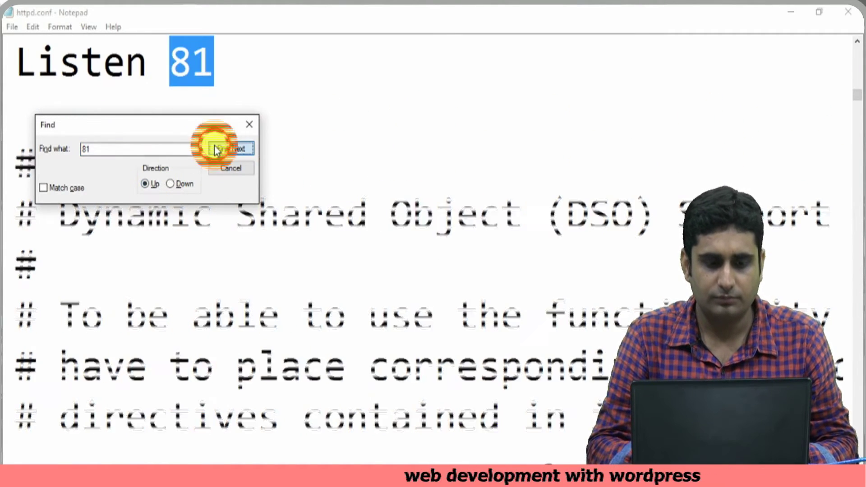
pyautogui.click(249, 124)
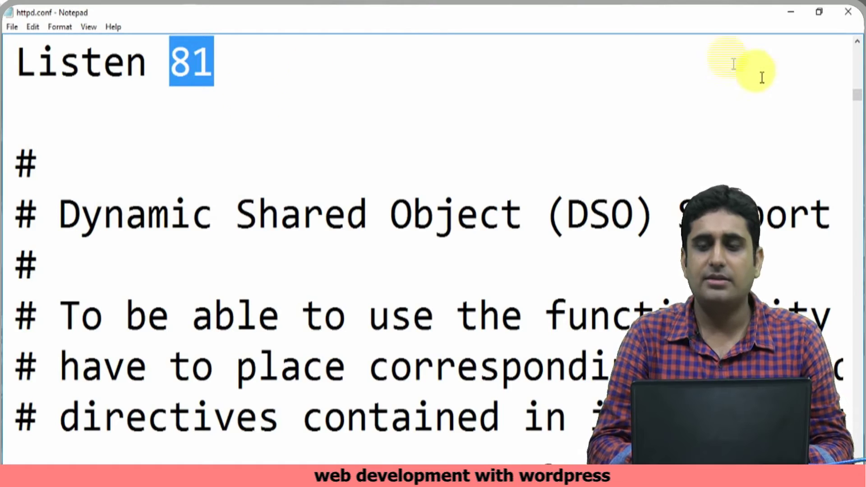
pyautogui.click(856, 41)
pyautogui.click(856, 41)
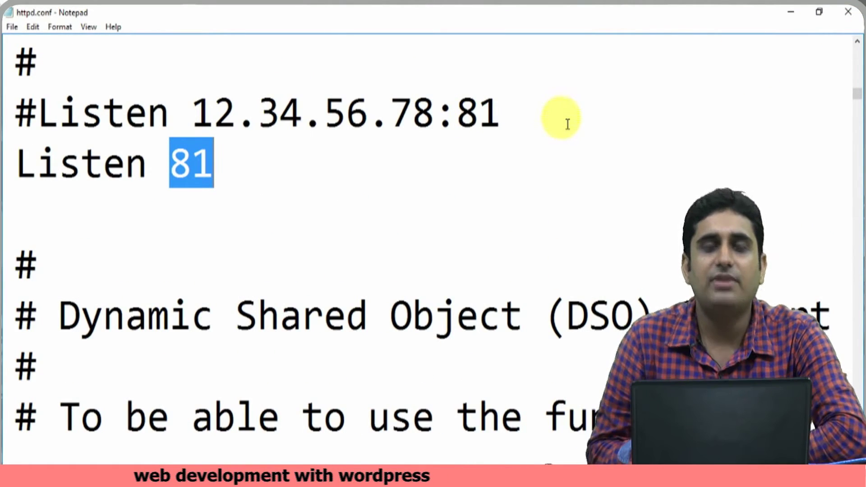
pyautogui.click(520, 117)
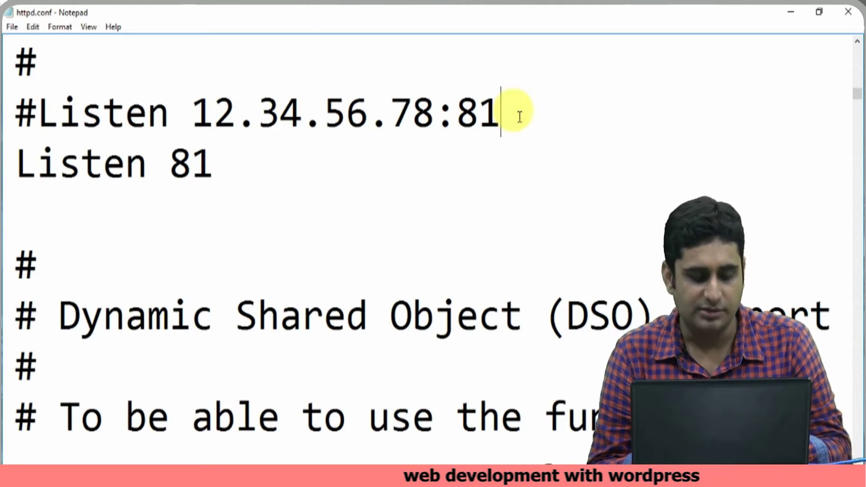
pyautogui.click(849, 12)
# - Load localhost:81/xampp in Chrome's XAMPP tab to confirm the port-81 setup
pyautogui.click(796, 9)
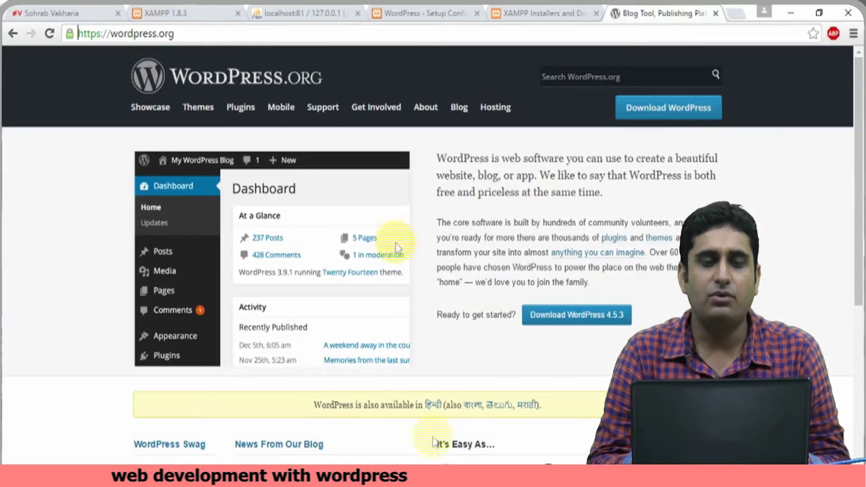
pyautogui.click(159, 13)
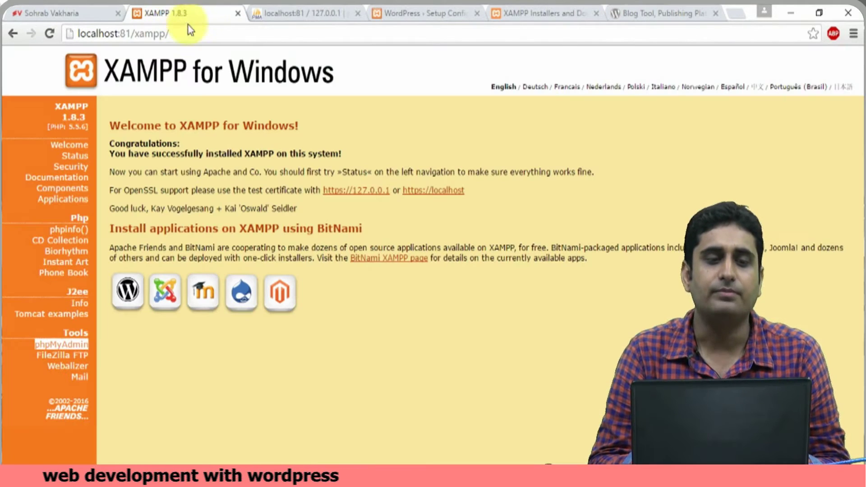
pyautogui.click(194, 43)
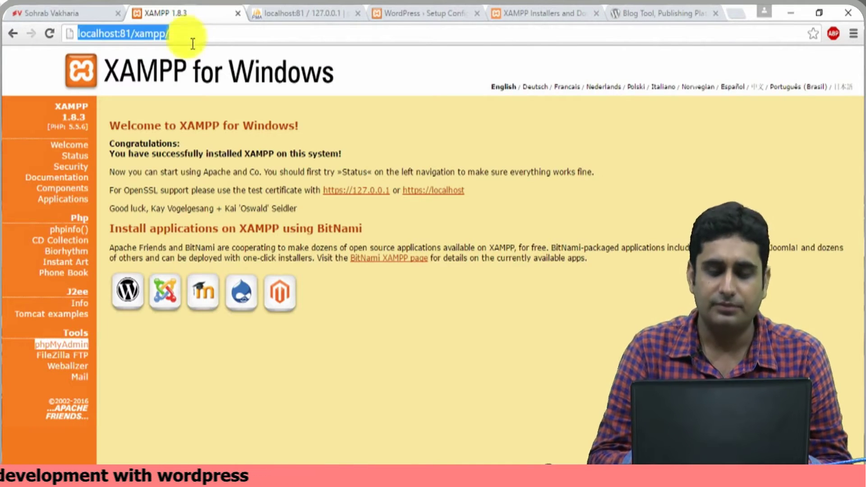
pyautogui.write('lo')
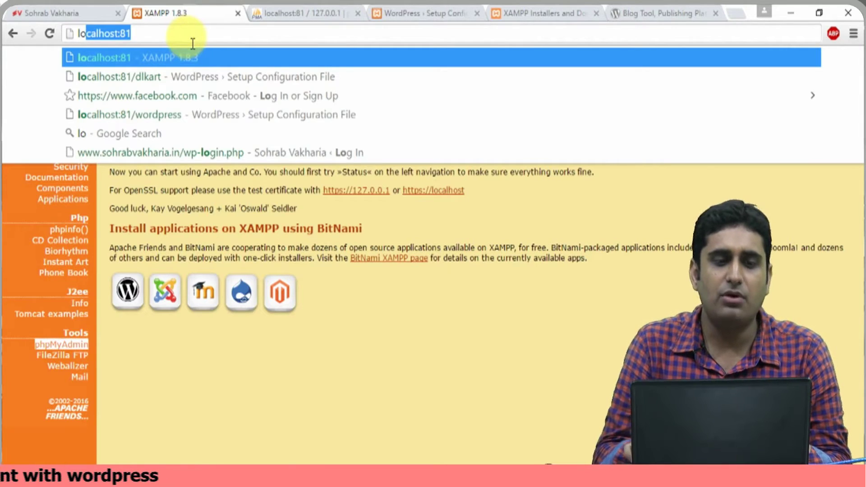
pyautogui.press('Right')
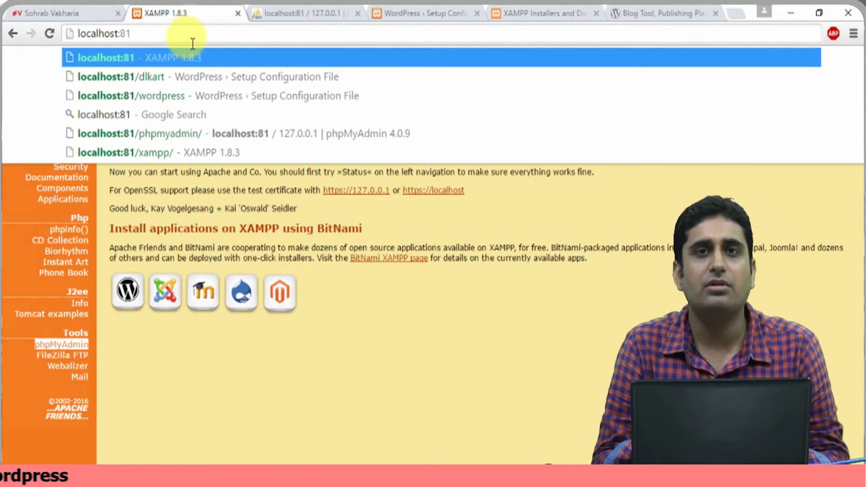
pyautogui.write('/')
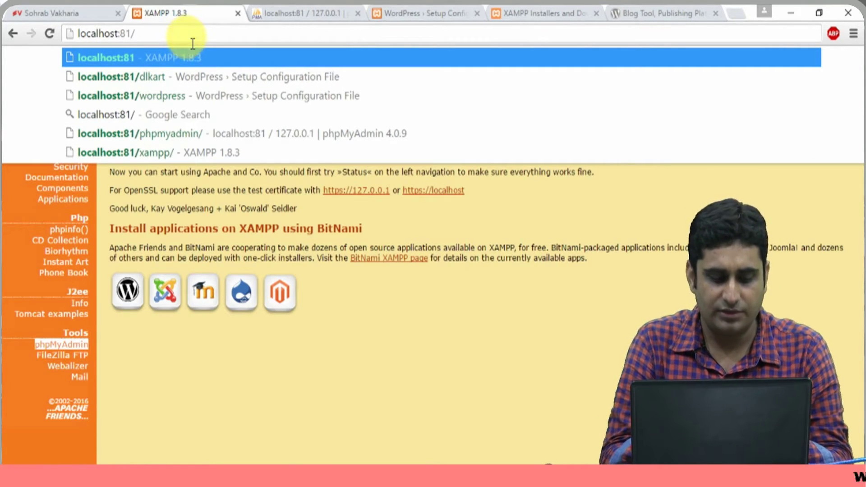
pyautogui.write('xampp')
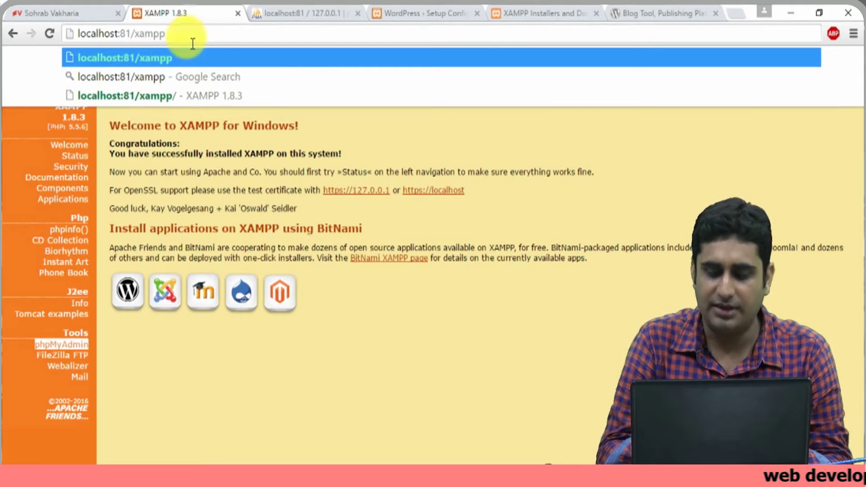
pyautogui.press('Return')
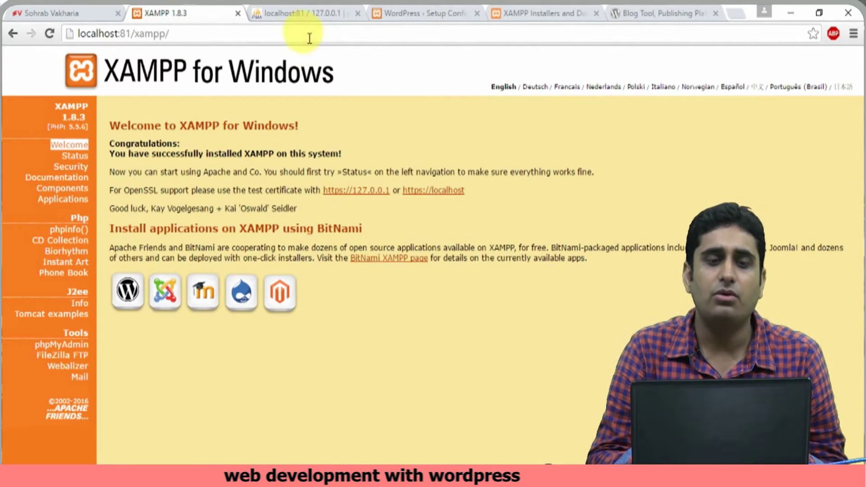
# - Open phpMyAdmin from the XAMPP page and create a database named demodb
pyautogui.click(84, 346)
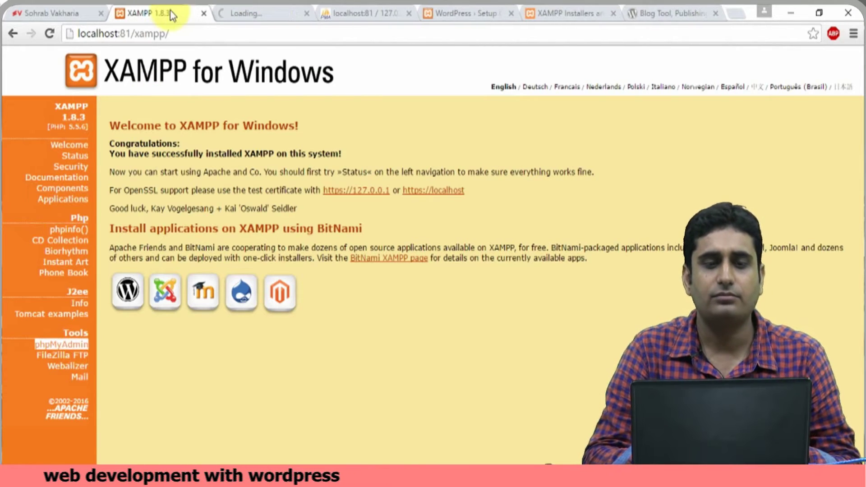
pyautogui.click(287, 13)
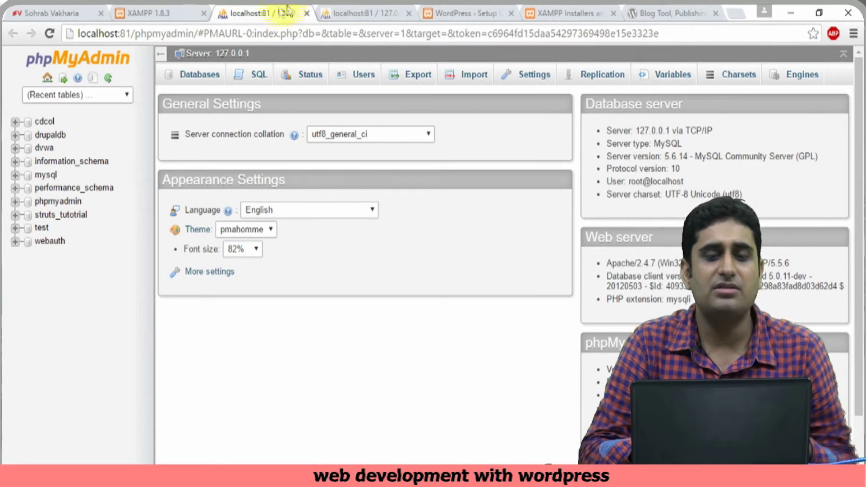
pyautogui.click(199, 75)
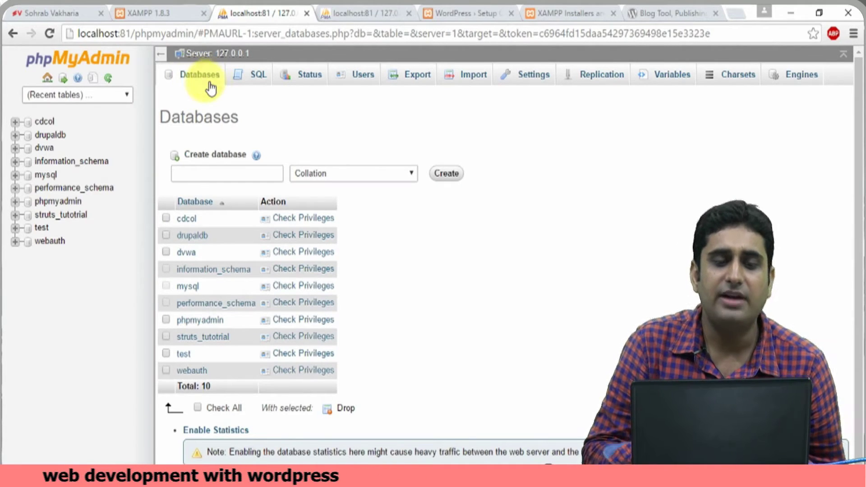
pyautogui.click(222, 174)
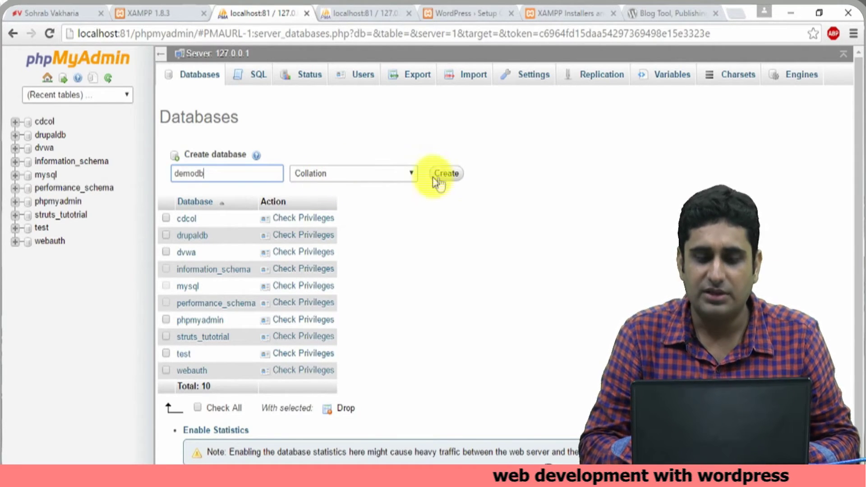
pyautogui.click(458, 180)
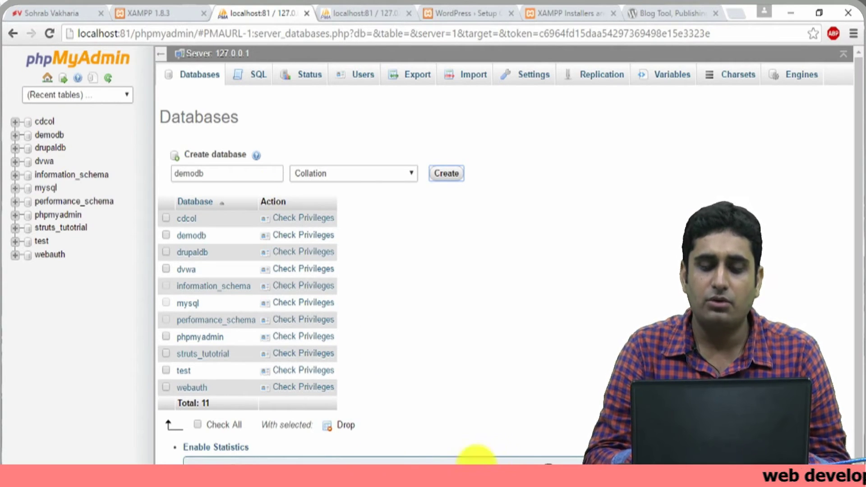
pyautogui.hotkey('alt', 'Tab')
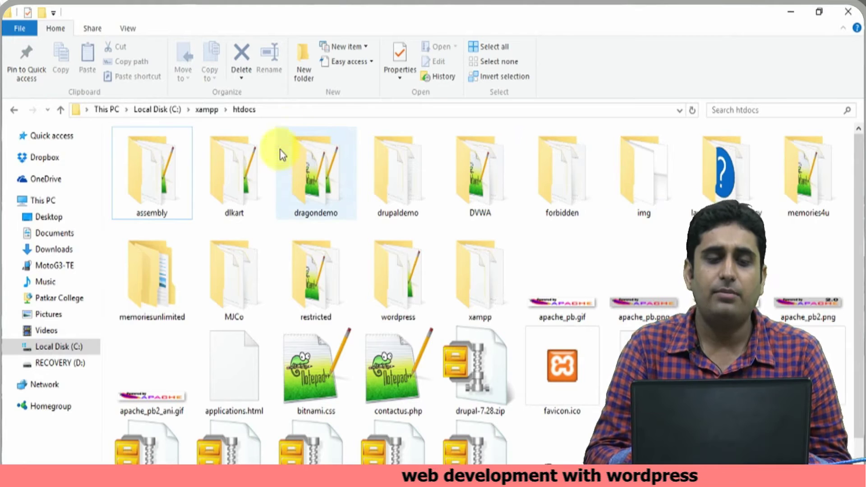
# - Browse to C:\xampp\htdocs, select the dlkart folder, and return to phpMyAdmin
pyautogui.click(307, 115)
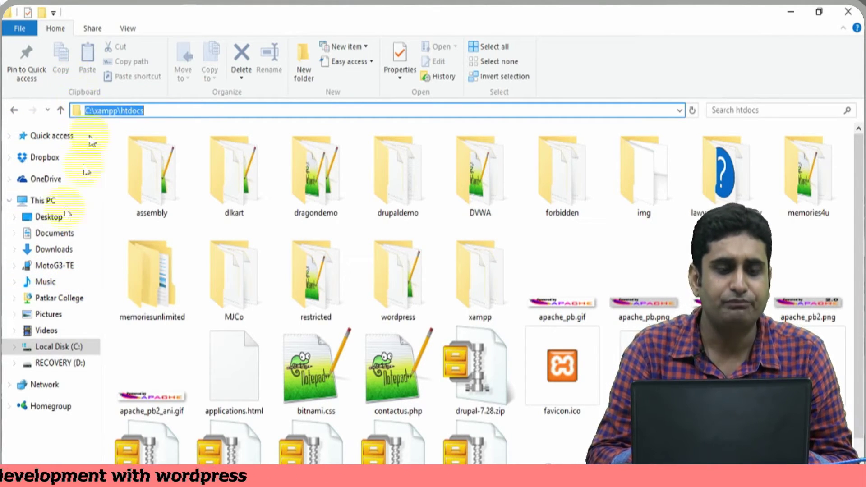
pyautogui.click(58, 347)
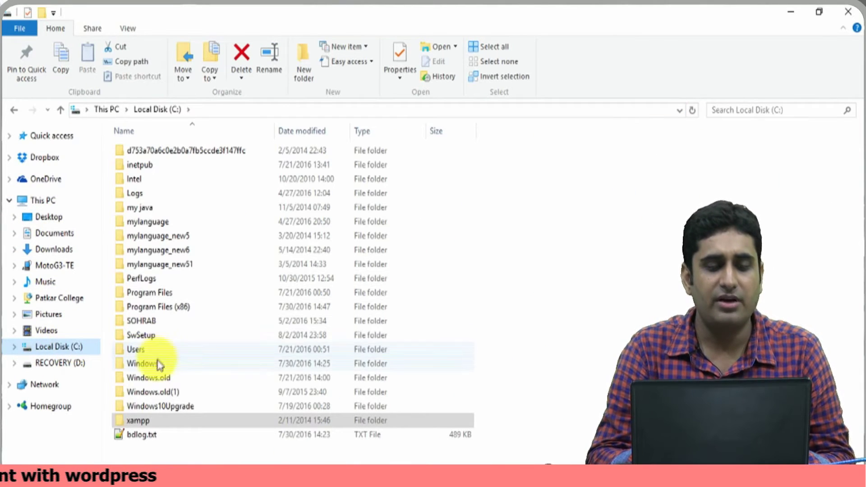
pyautogui.doubleClick(148, 421)
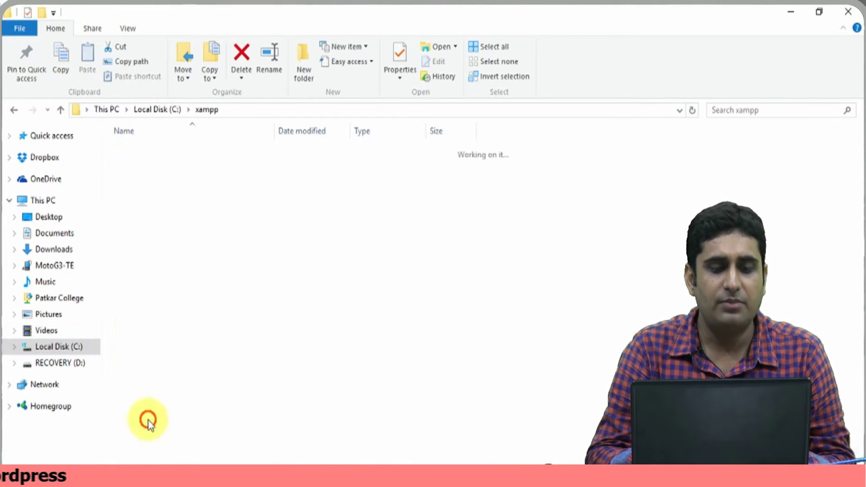
pyautogui.click(182, 225)
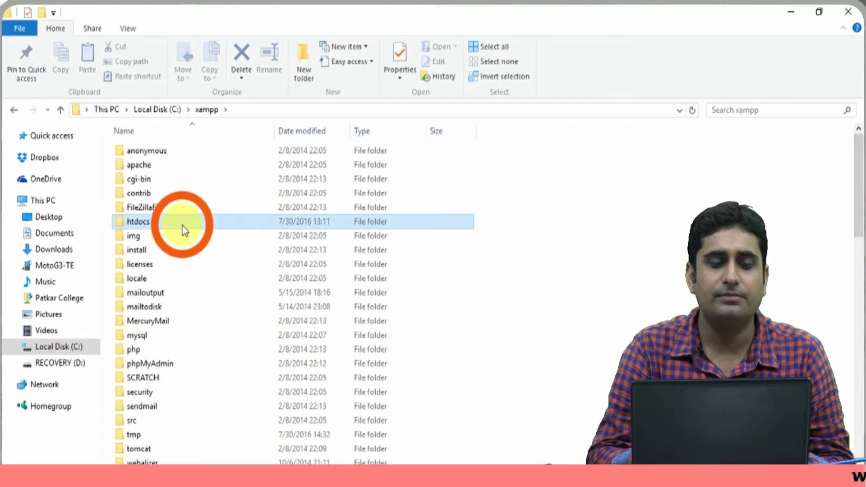
pyautogui.doubleClick(183, 225)
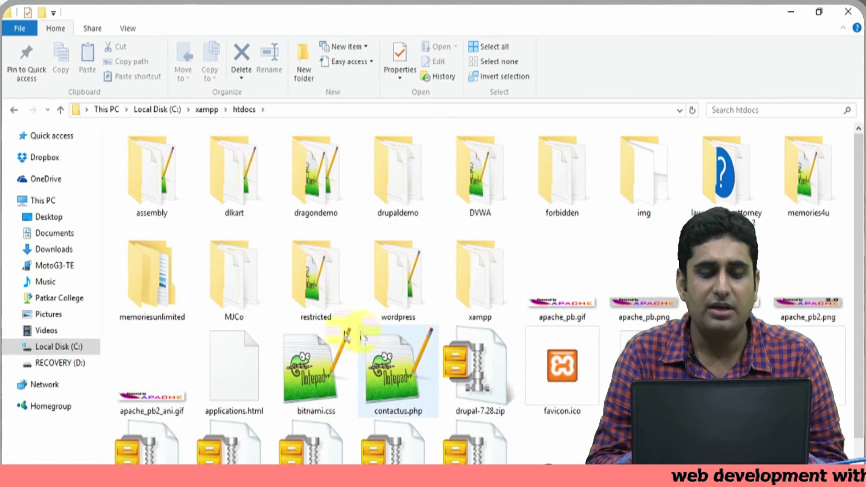
pyautogui.click(380, 312)
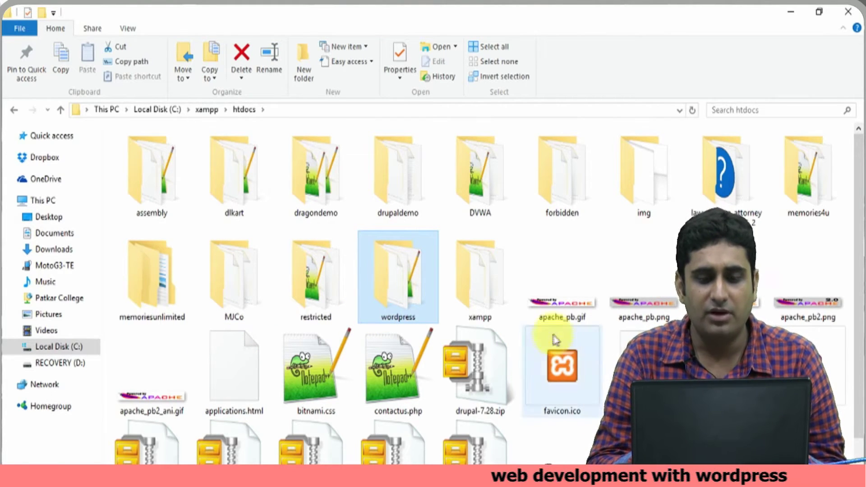
pyautogui.click(410, 319)
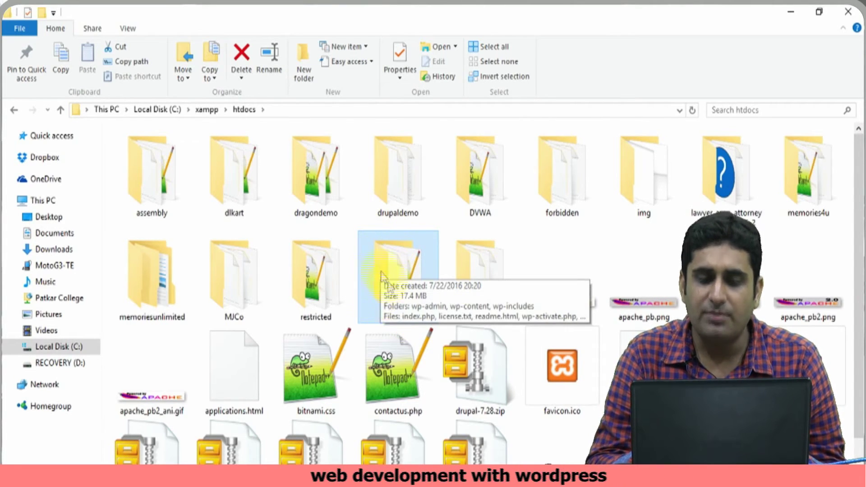
pyautogui.click(228, 201)
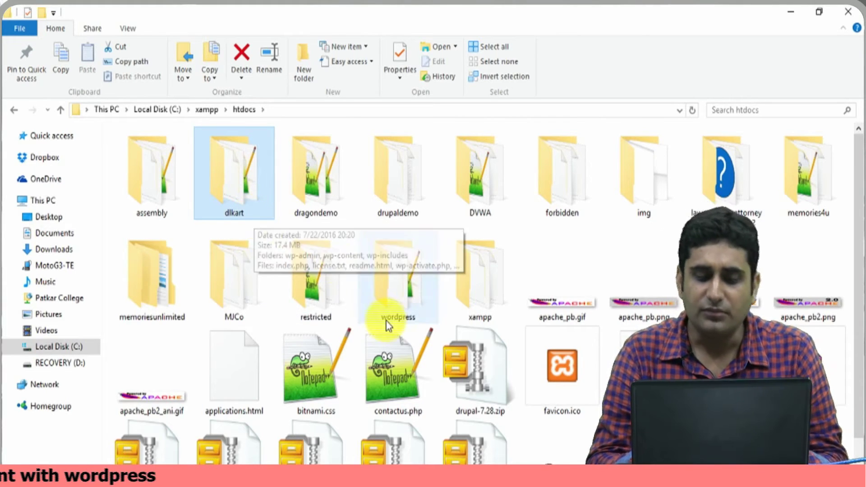
pyautogui.click(428, 476)
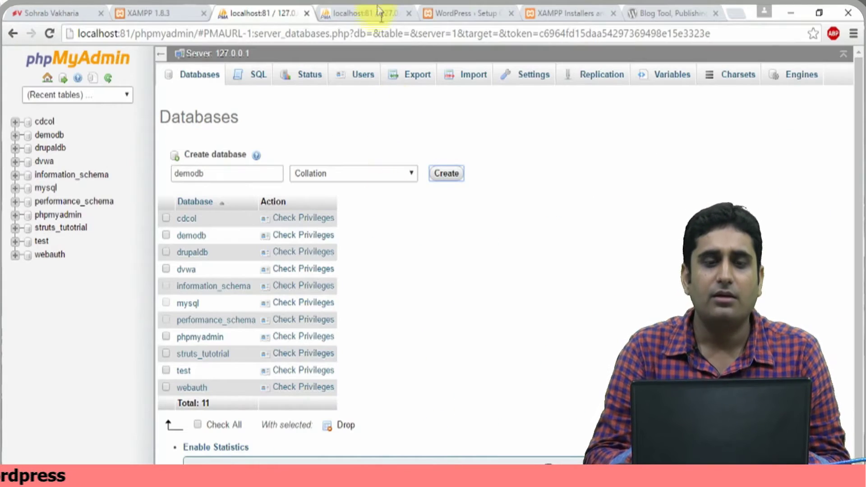
# - Load localhost:81/dlkart in the WordPress Setup tab to start the installer
pyautogui.click(439, 8)
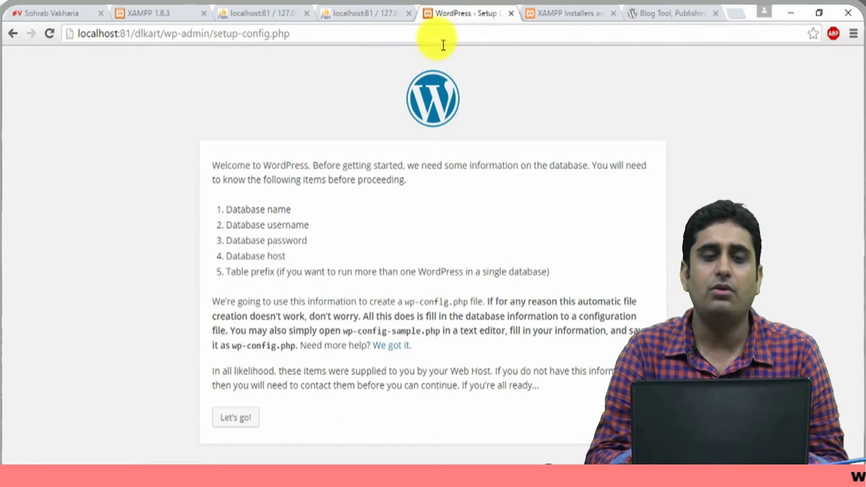
pyautogui.click(443, 40)
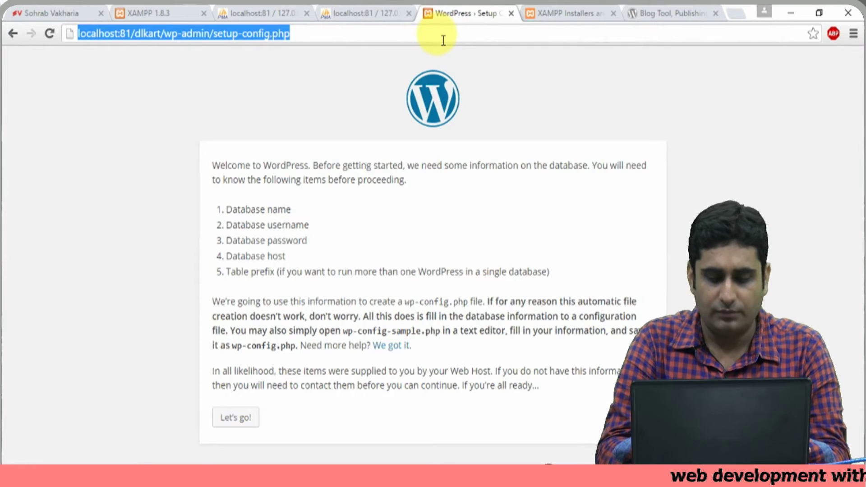
pyautogui.write('lo')
pyautogui.press('Right')
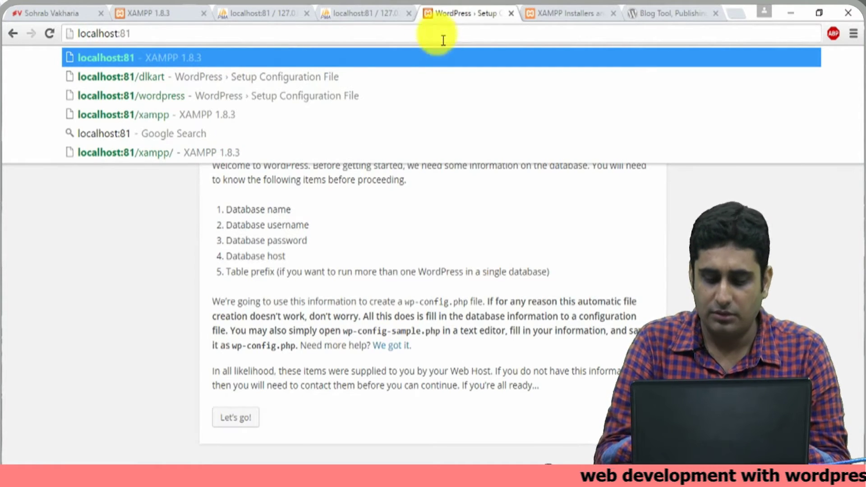
pyautogui.write('/')
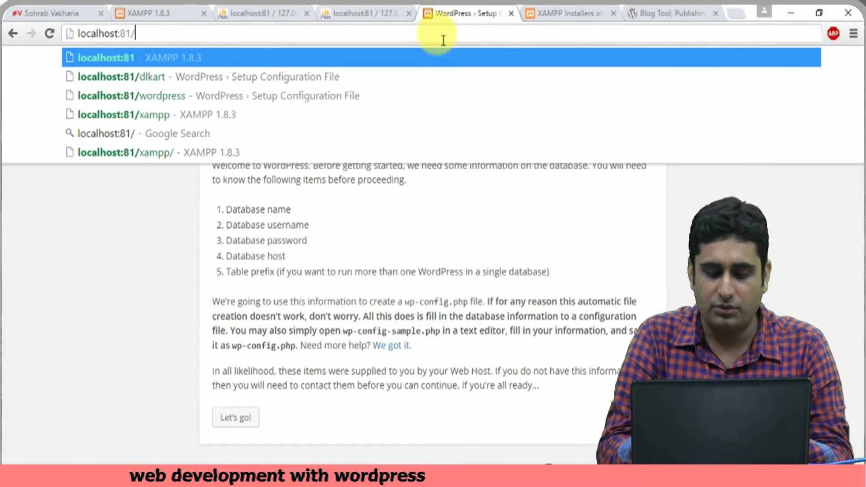
pyautogui.write('dlkart')
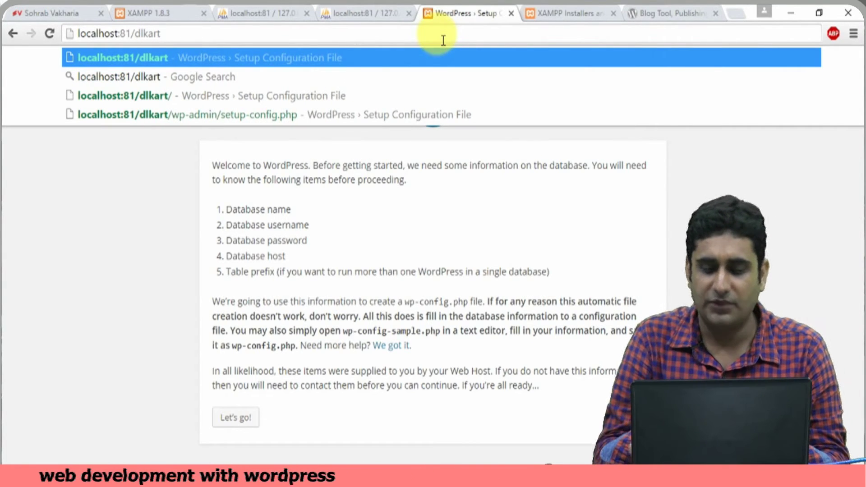
pyautogui.press('Return')
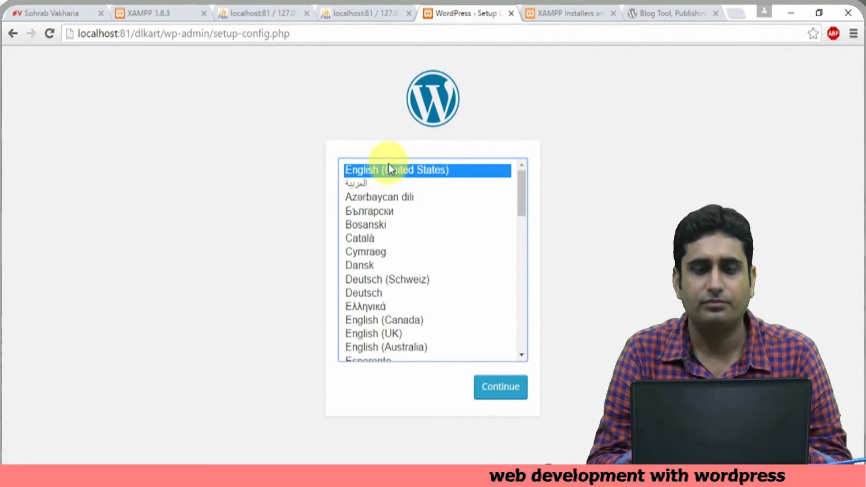
# - Continue the installer in English (United States) and review the four required database details
pyautogui.click(508, 390)
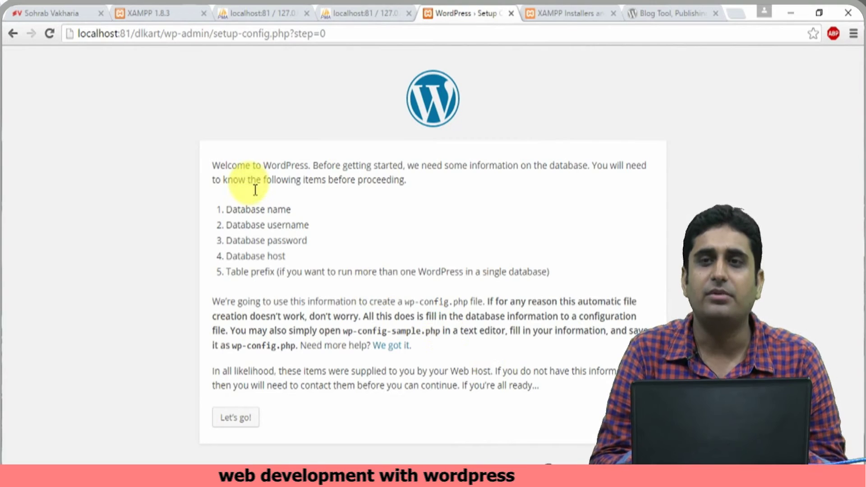
pyautogui.moveTo(225, 208); pyautogui.dragTo(321, 253)
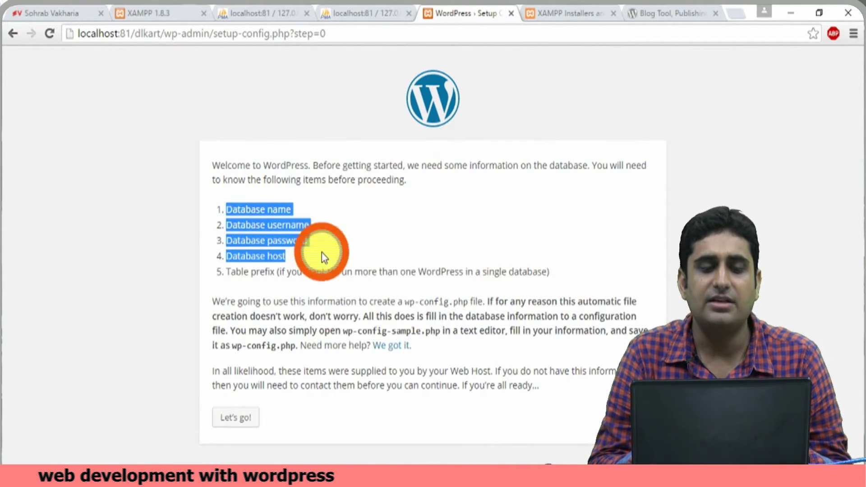
pyautogui.click(251, 211)
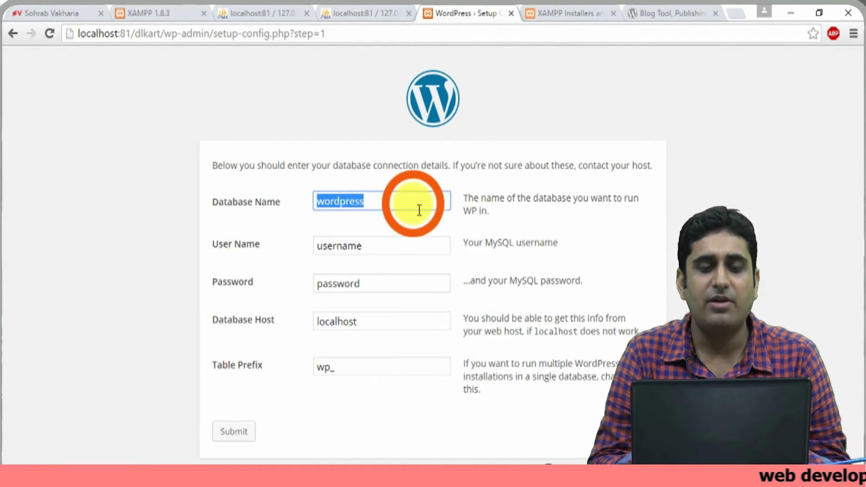
# - Submit database demodb with user root and a blank password, keeping host localhost and prefix wp_
pyautogui.press('End')
pyautogui.press('BackSpace')
pyautogui.press('BackSpace')
pyautogui.press('BackSpace')
pyautogui.press('BackSpace')
pyautogui.press('BackSpace')
pyautogui.press('BackSpace')
pyautogui.press('BackSpace')
pyautogui.press('BackSpace')
pyautogui.press('BackSpace')
pyautogui.write('demodb')
pyautogui.press('Tab')
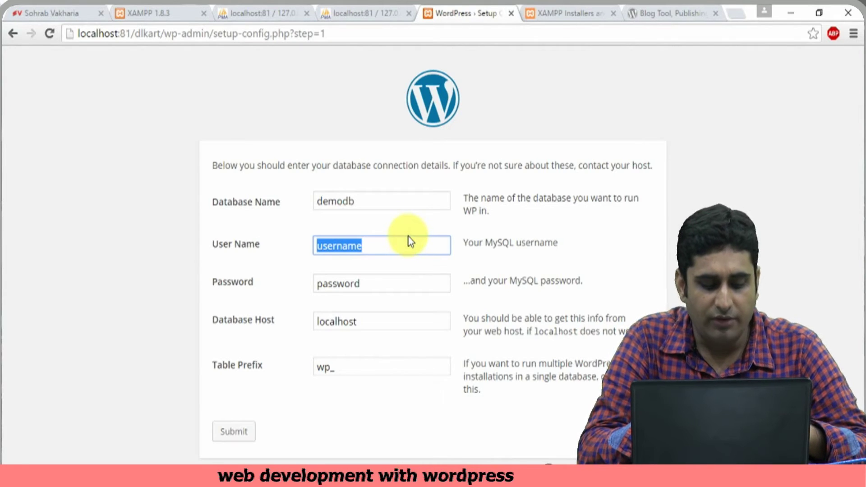
pyautogui.write('root')
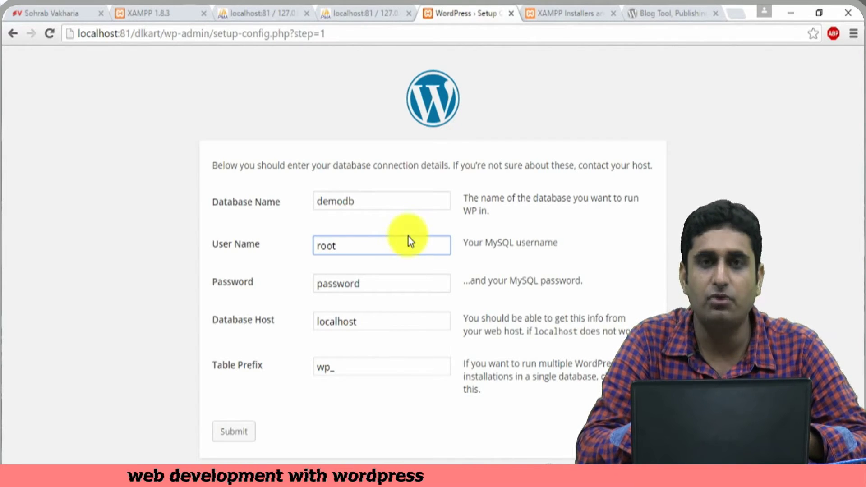
pyautogui.press('Tab')
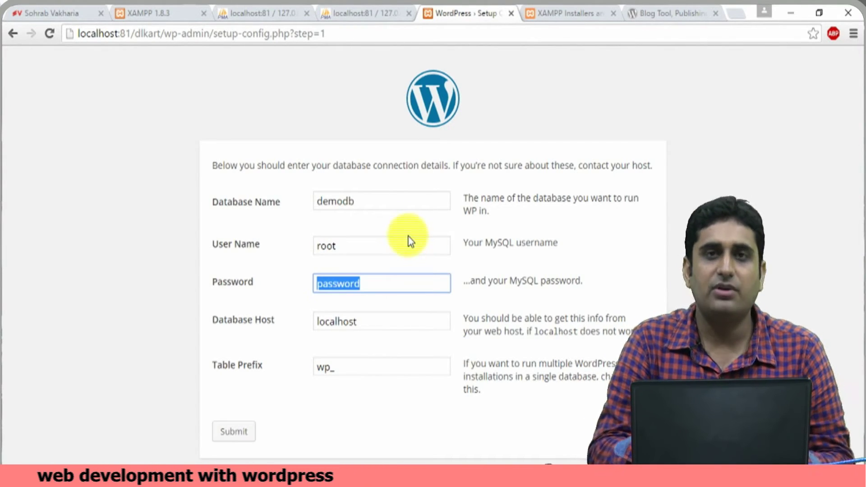
pyautogui.press('BackSpace')
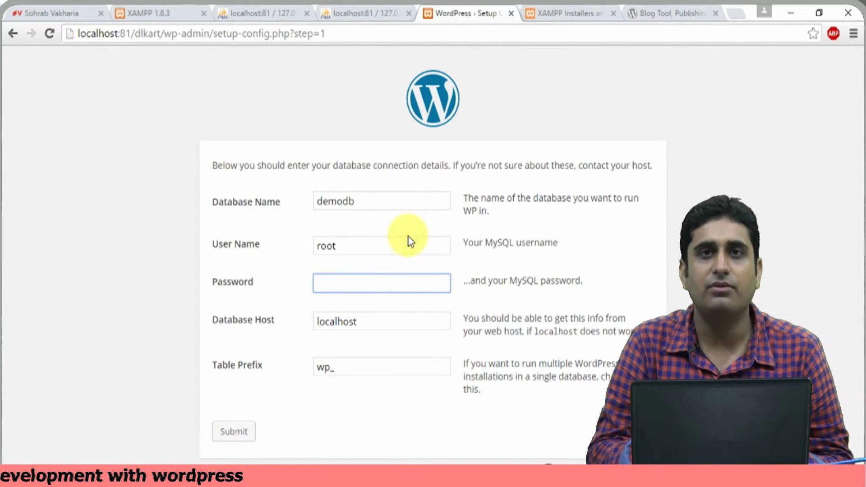
pyautogui.click(401, 322)
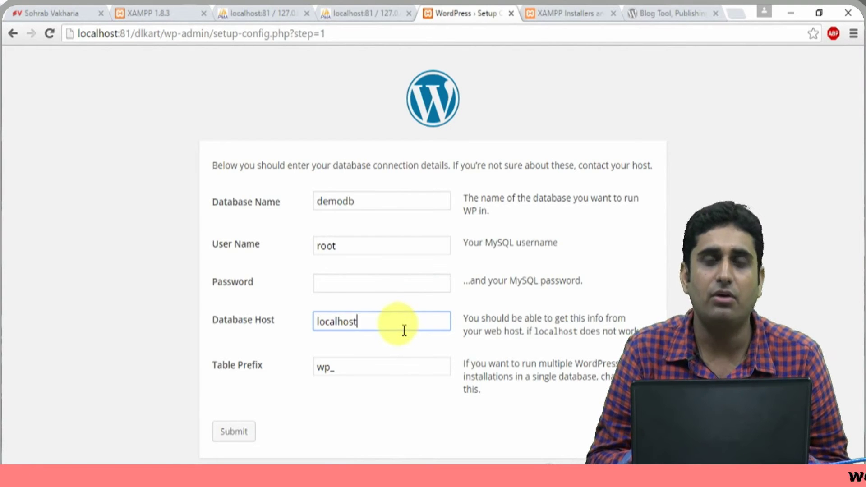
pyautogui.click(373, 370)
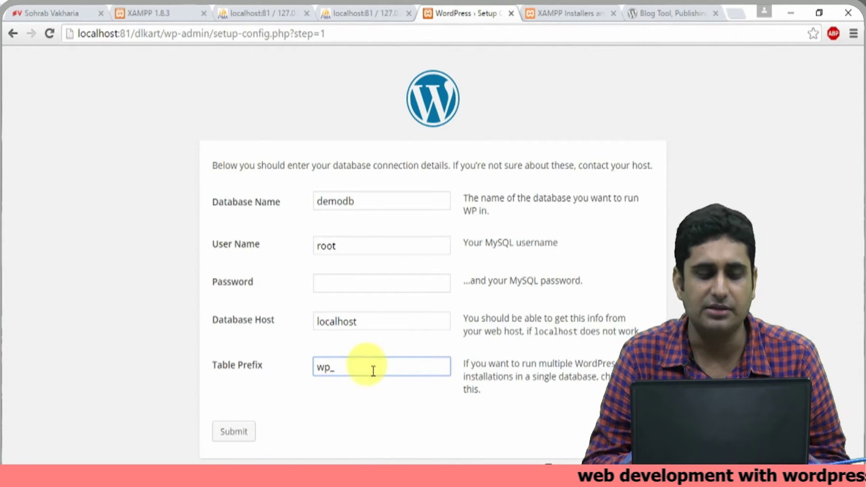
pyautogui.click(248, 434)
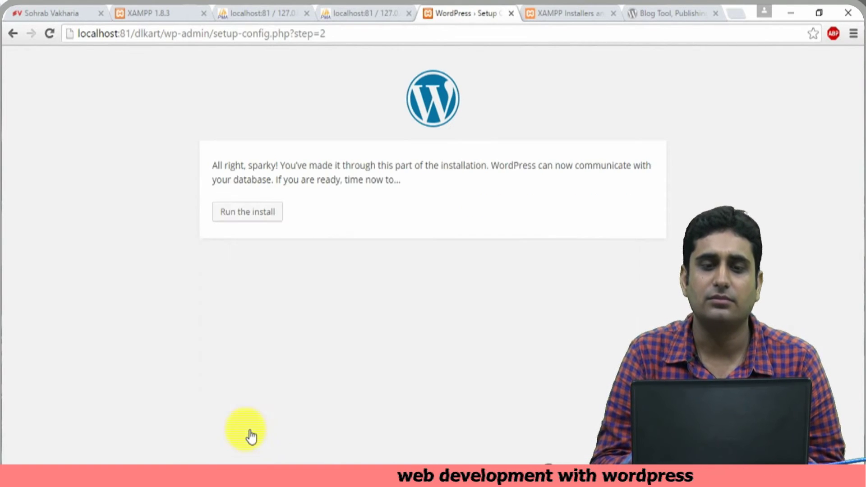
# - Run the WordPress install
pyautogui.click(250, 215)
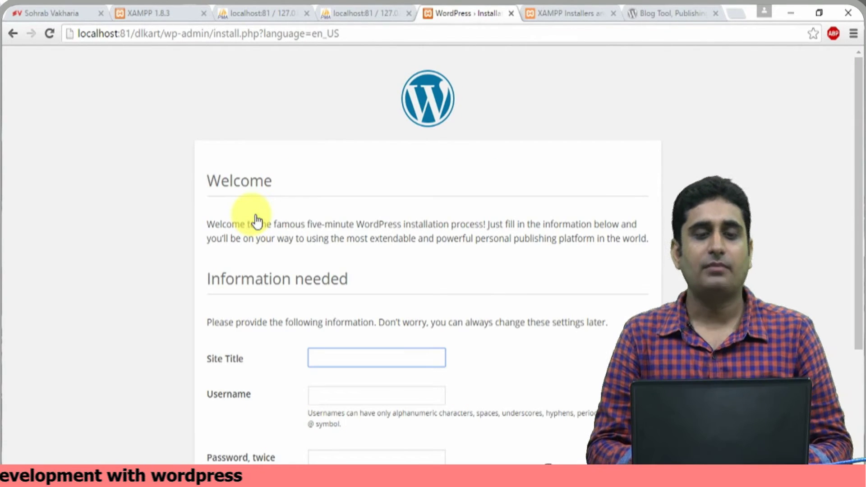
# - Fill in Site Title DLKART from autofill and enter the admin username
pyautogui.scroll(-3, 256, 220)
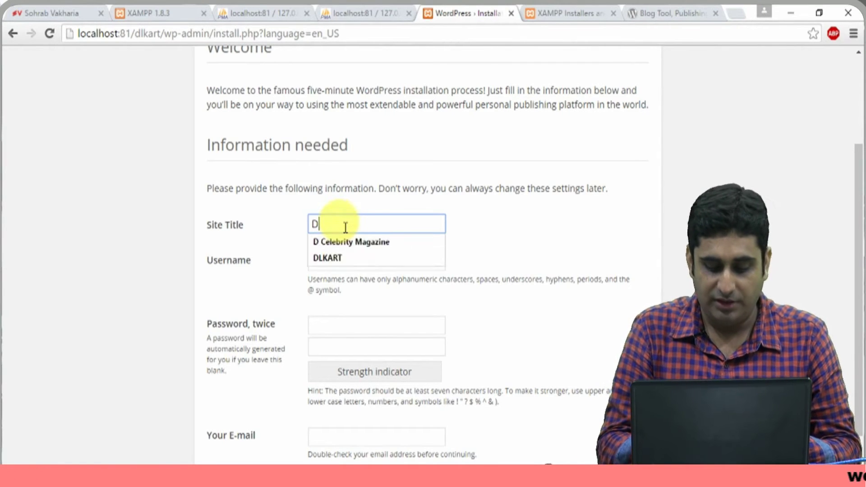
pyautogui.press('Down')
pyautogui.press('Tab')
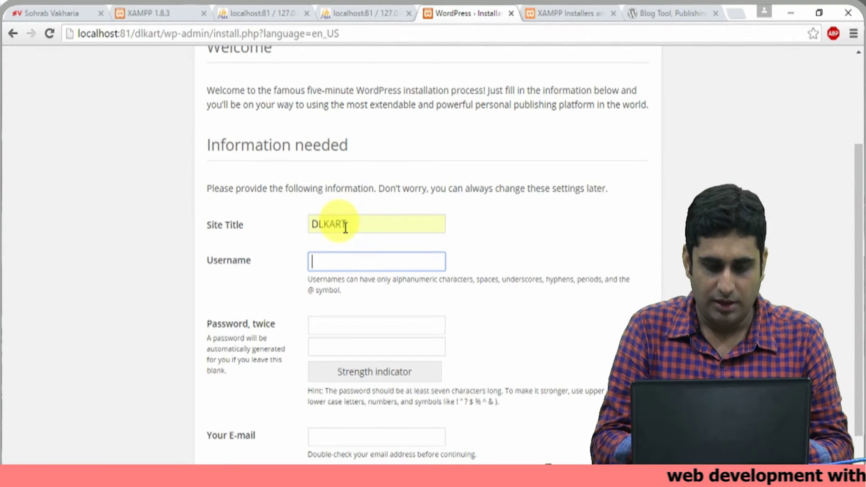
pyautogui.write('sohra')
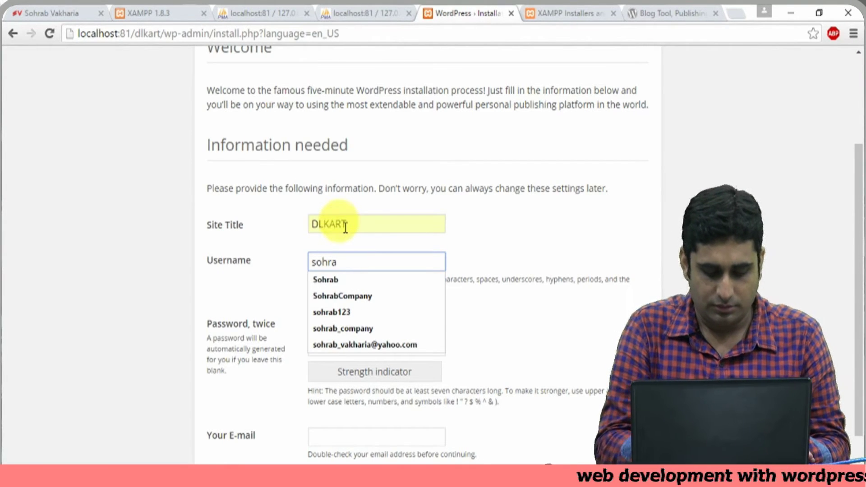
pyautogui.write('bq')
pyautogui.press('BackSpace')
# - Enter a password and a (mismatched) confirmation in the two password fields
pyautogui.press('Tab')
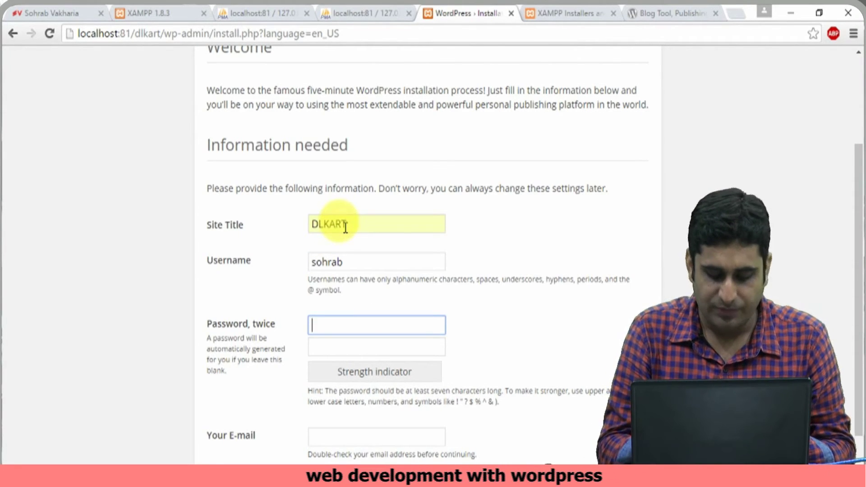
pyautogui.write('1234567890')
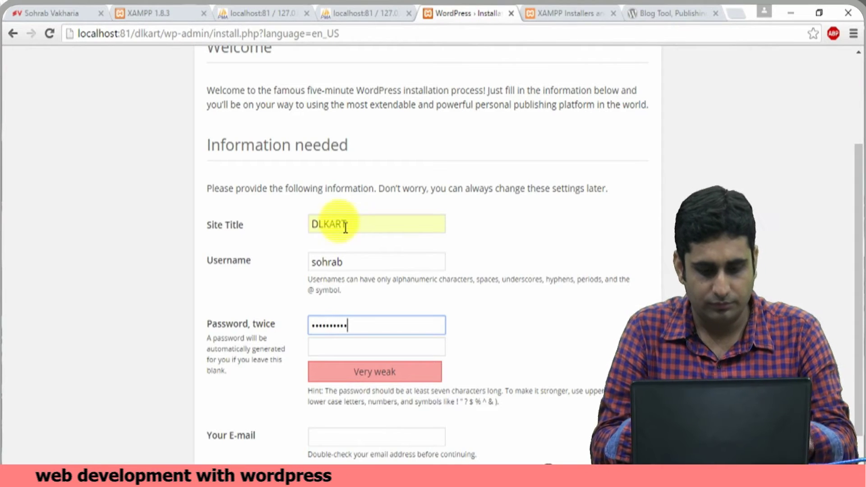
pyautogui.press('Tab')
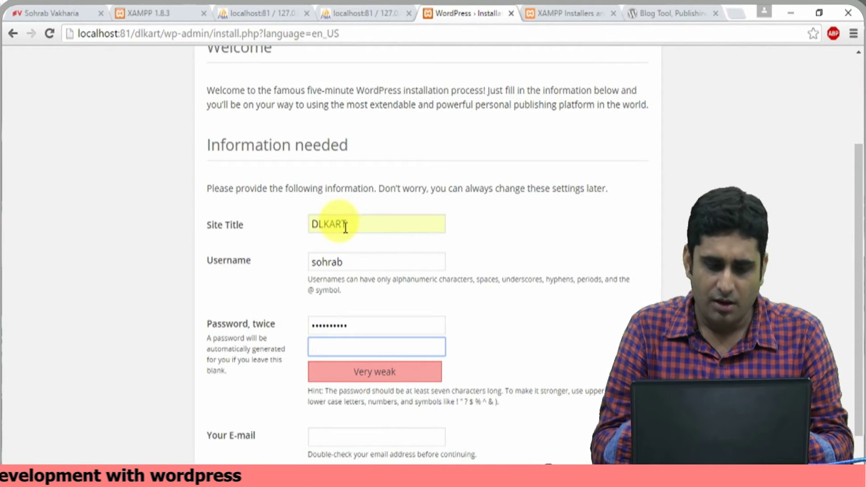
pyautogui.write('12')
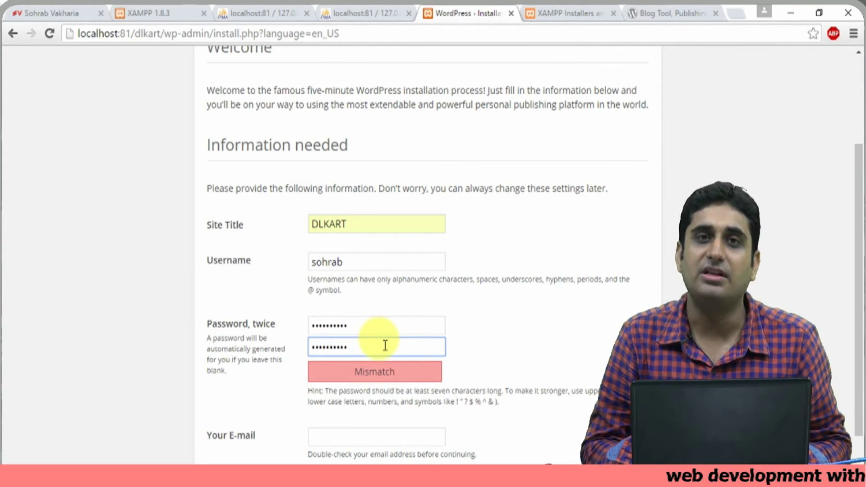
# - Replace the password and retype the confirmation so both password fields match
pyautogui.doubleClick(387, 324)
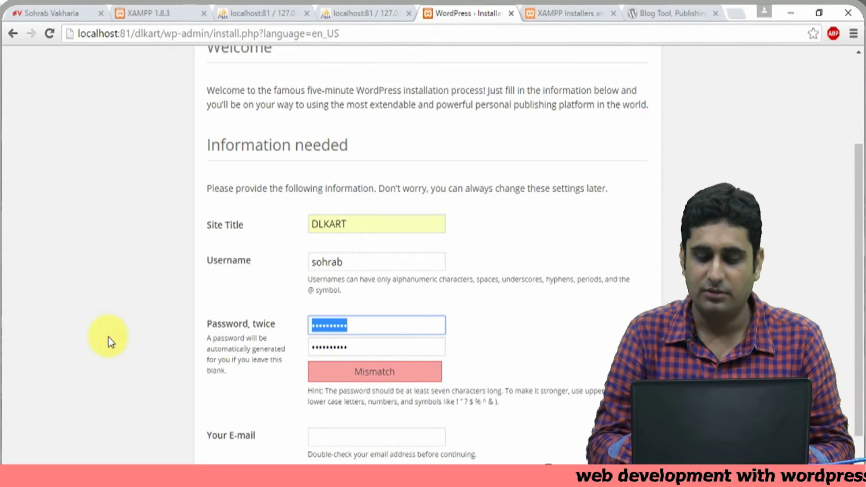
pyautogui.press('BackSpace')
pyautogui.write('so')
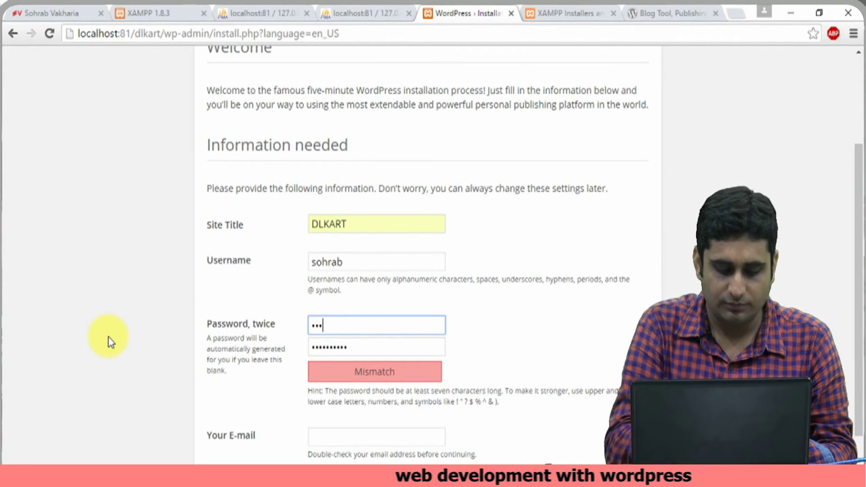
pyautogui.write('••••')
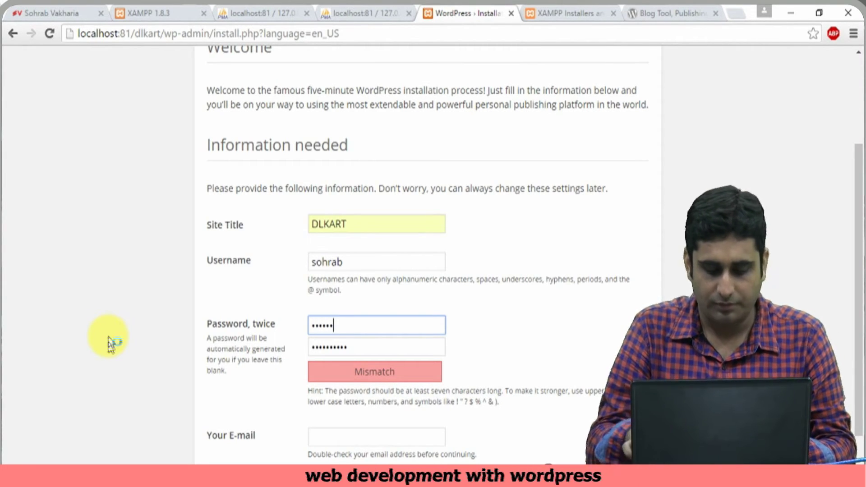
pyautogui.write('••••')
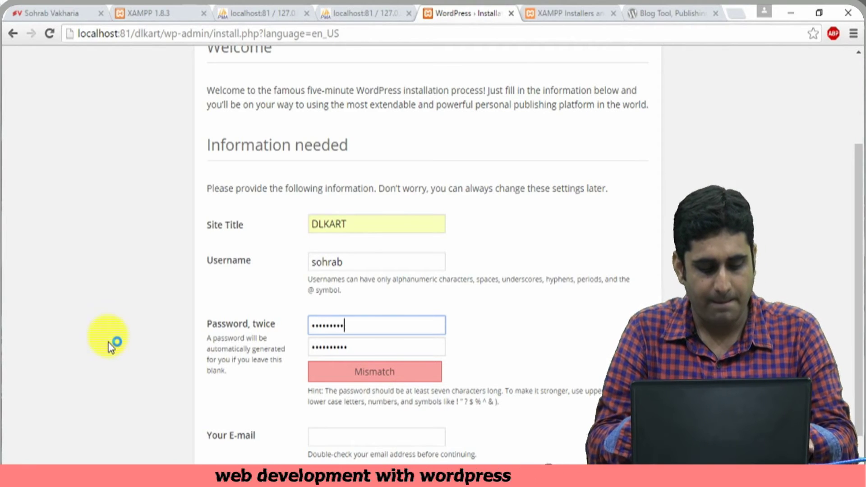
pyautogui.press('Tab')
pyautogui.write('••••')
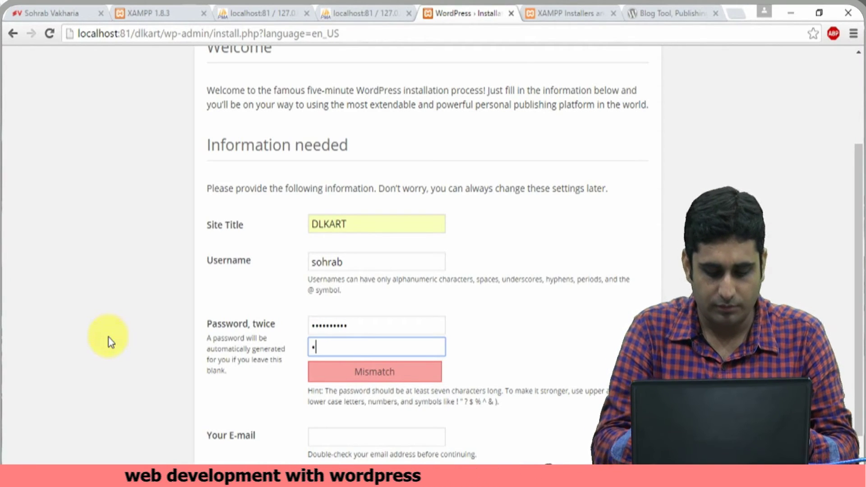
pyautogui.write('••••')
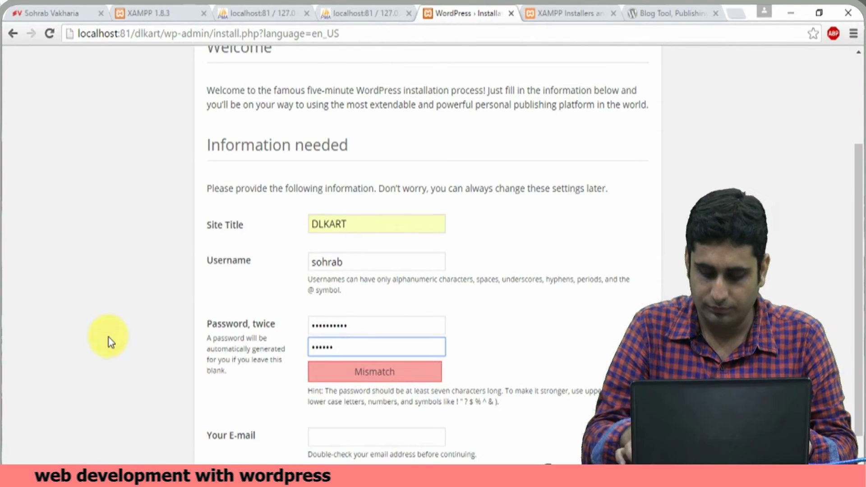
pyautogui.write('••')
# - Fill in the admin e-mail address and submit with Install WordPress
pyautogui.press('Tab')
pyautogui.scroll(-1, 310, 461)
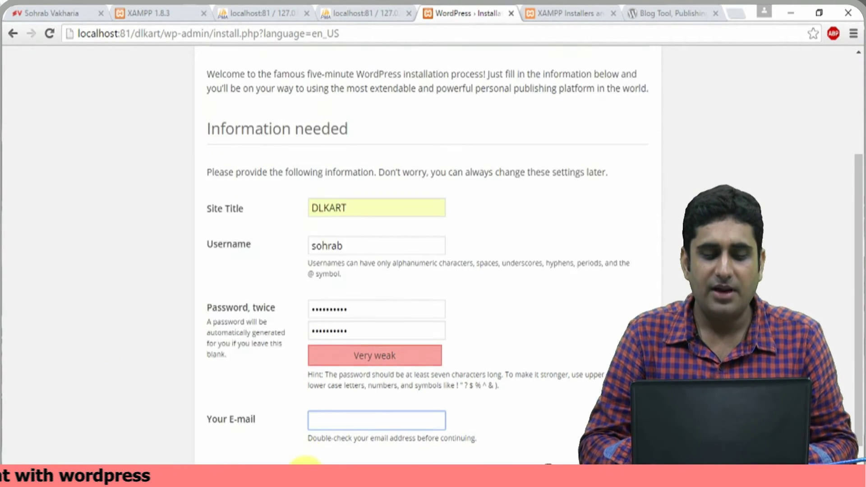
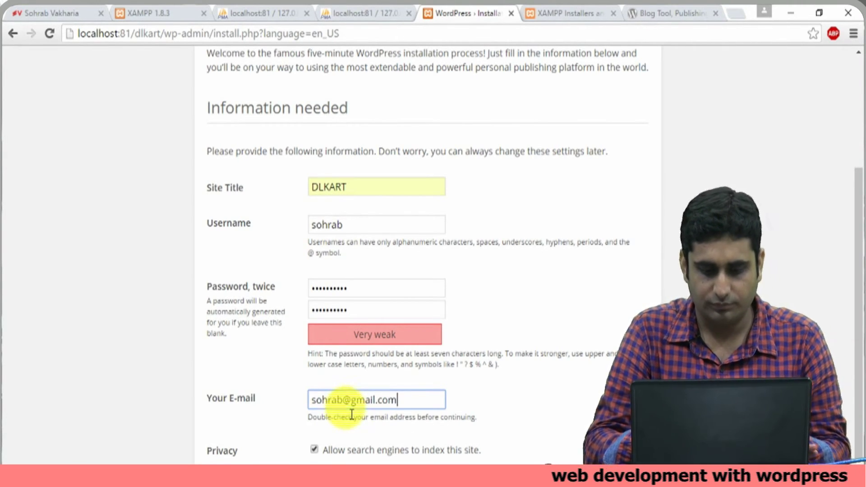
pyautogui.press('Tab')
pyautogui.scroll(-1, 351, 414)
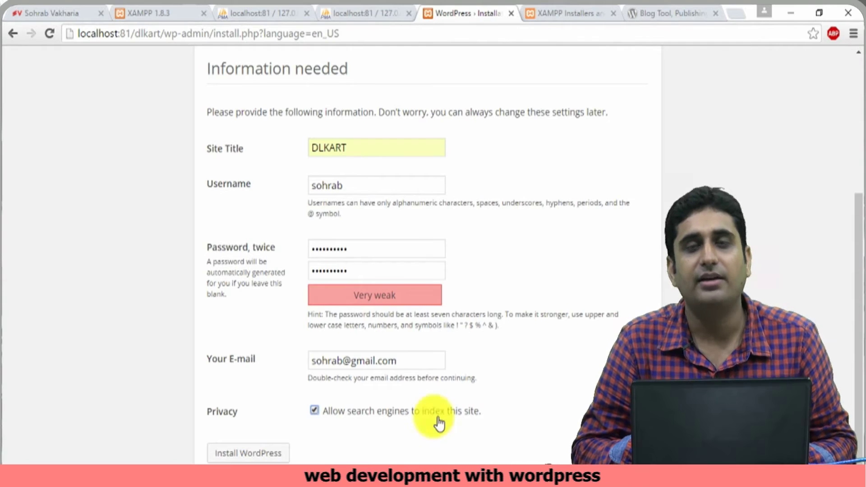
pyautogui.click(272, 456)
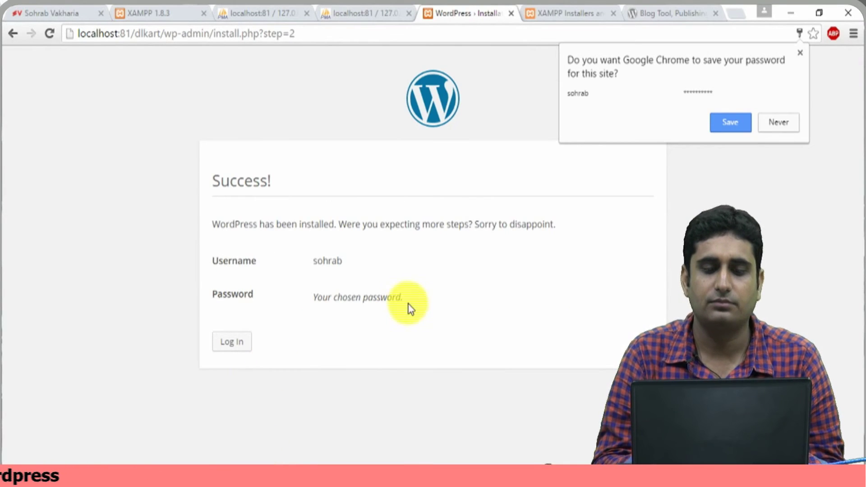
# - Decline Chrome's password save, go to the DLKART login page, and select its address
pyautogui.click(779, 122)
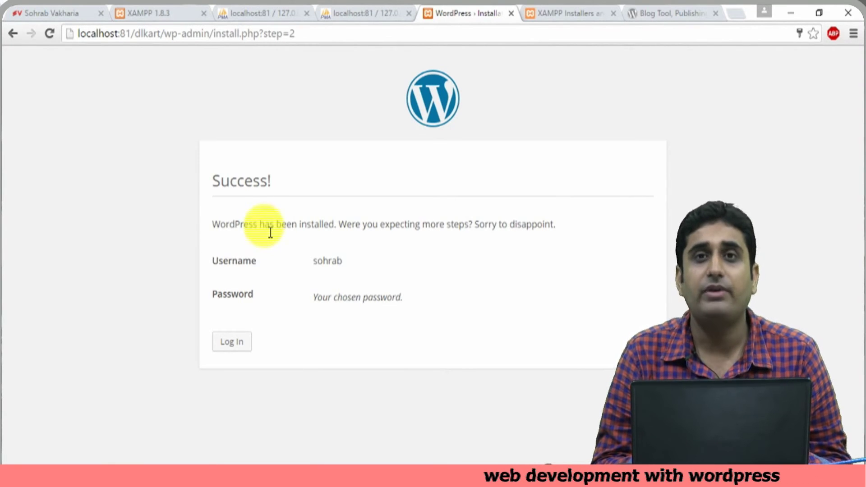
pyautogui.click(231, 342)
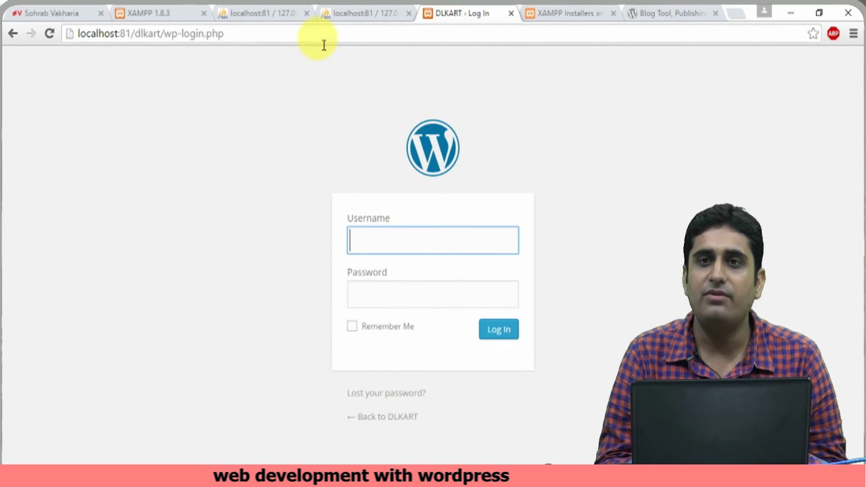
pyautogui.moveTo(252, 33); pyautogui.dragTo(77, 30)
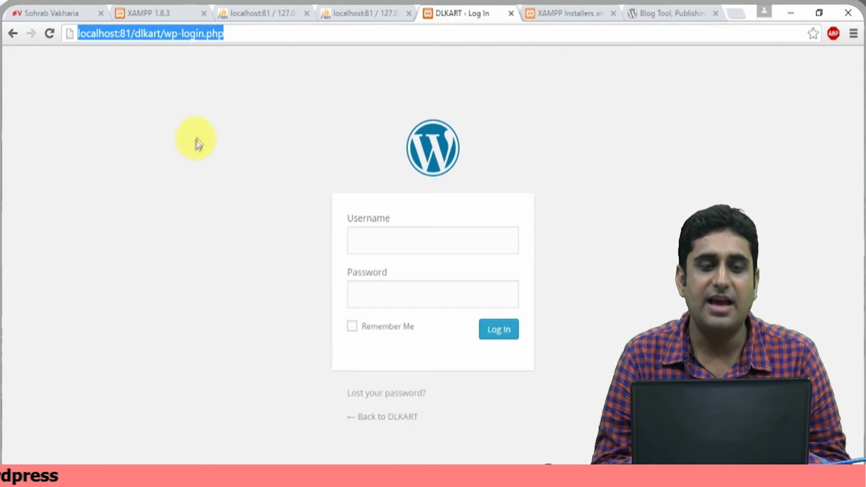
pyautogui.click(246, 44)
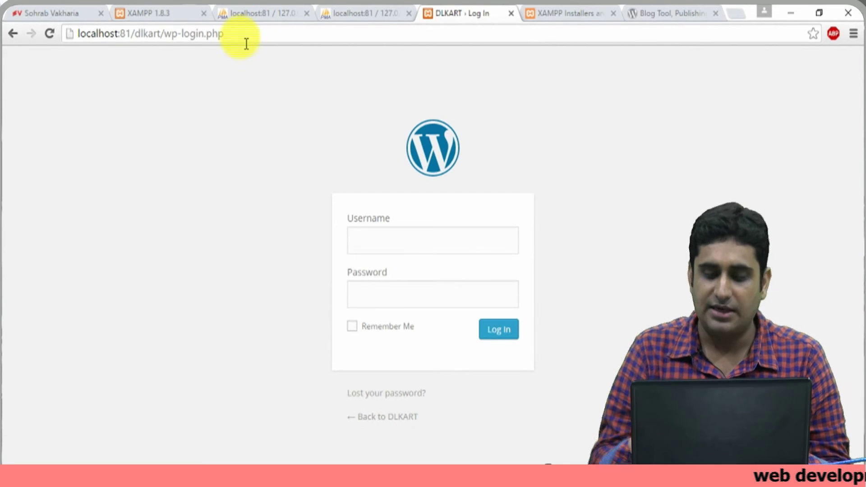
# - Change the address to localhost:81/dlkart/wp-admin and load it
pyautogui.press('BackSpace')
pyautogui.press('BackSpace')
pyautogui.press('BackSpace')
pyautogui.press('BackSpace')
pyautogui.press('BackSpace')
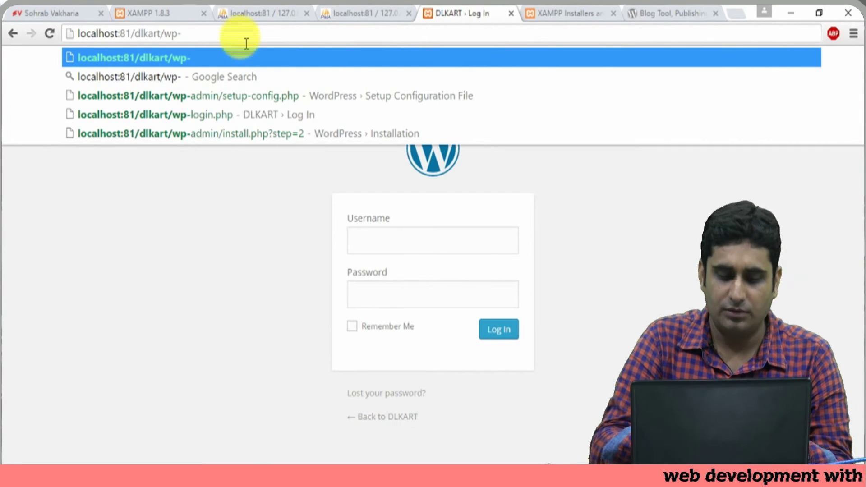
pyautogui.write('admin')
pyautogui.press('Return')
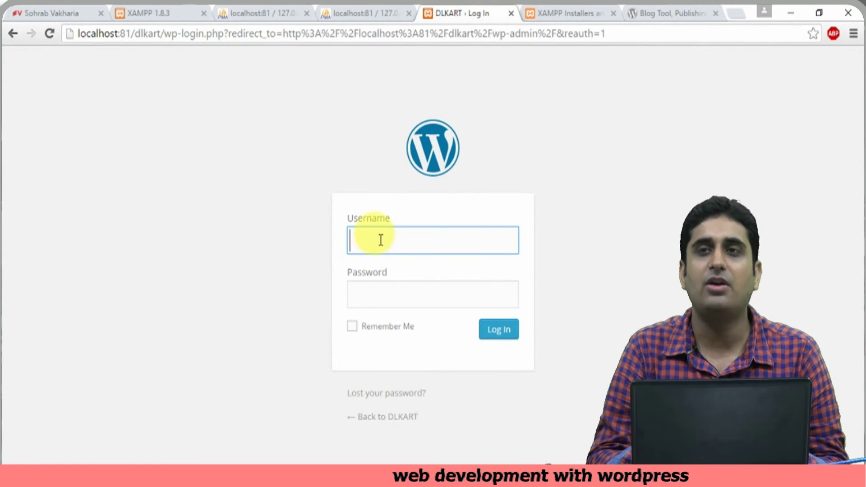
# - Log in with the admin username and password
pyautogui.write('sohrab')
pyautogui.press('Tab')
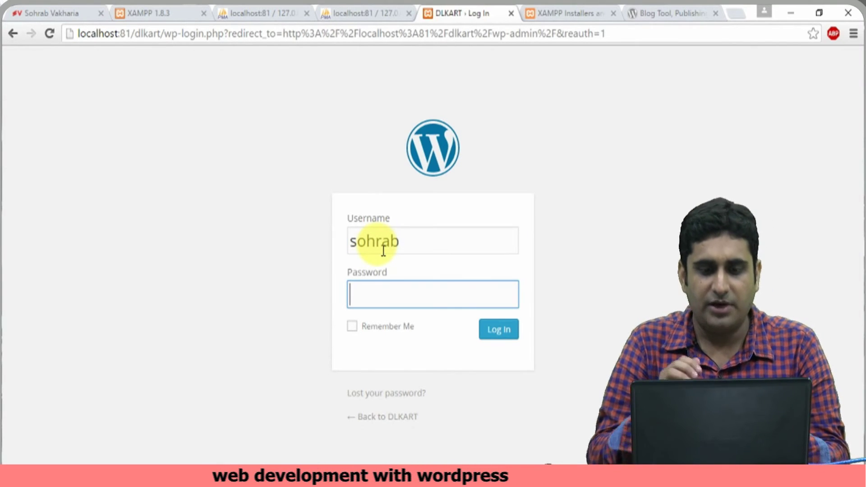
pyautogui.write('admin12345')
pyautogui.press('Return')
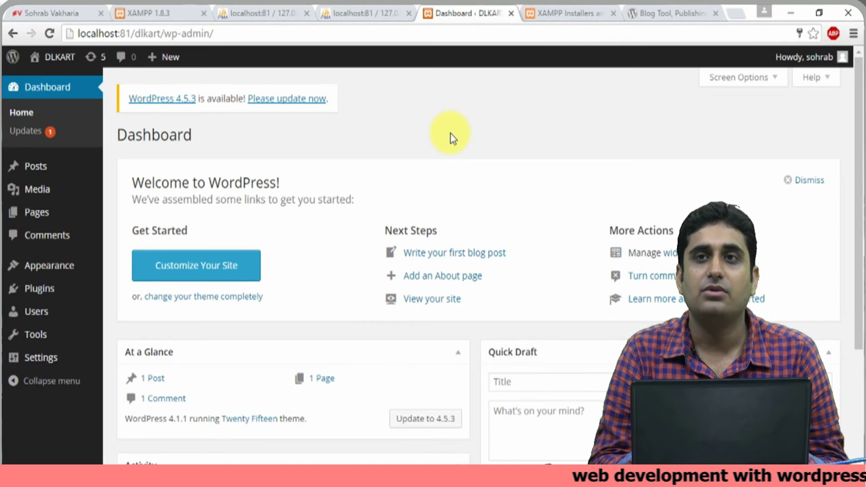
# - Decline saving the login password, open an empty new tab, and return to the DLKART dashboard
pyautogui.click(769, 120)
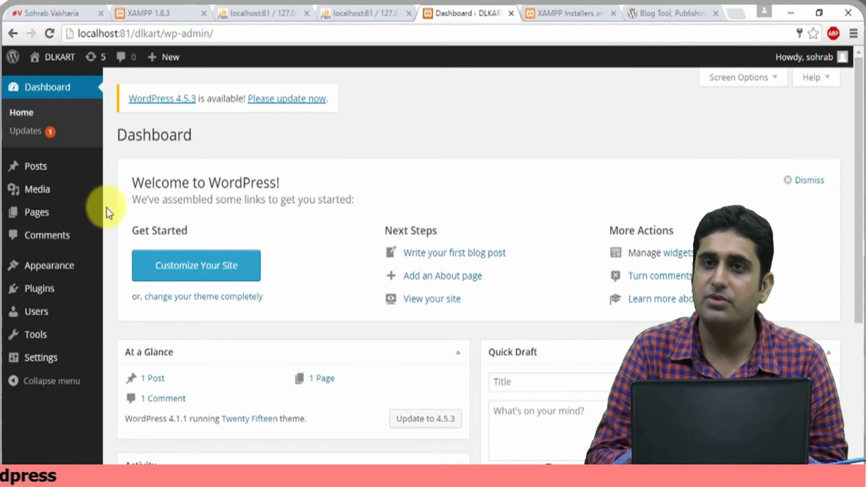
pyautogui.click(738, 13)
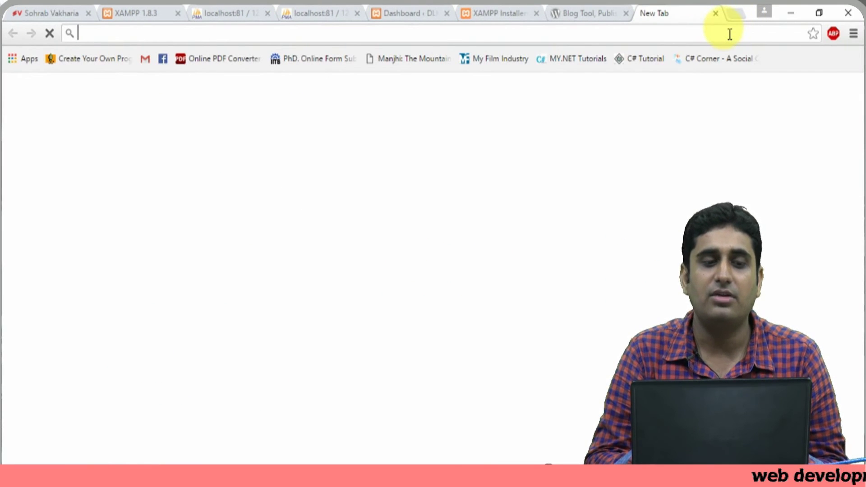
pyautogui.click(477, 18)
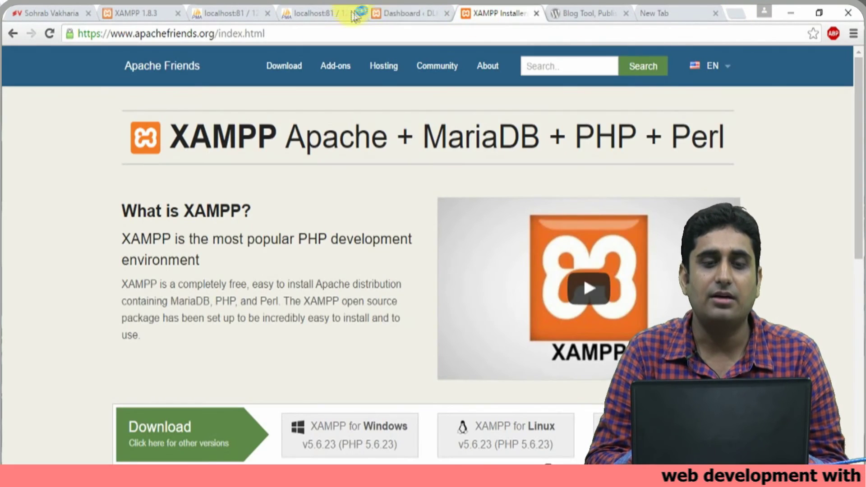
pyautogui.click(406, 12)
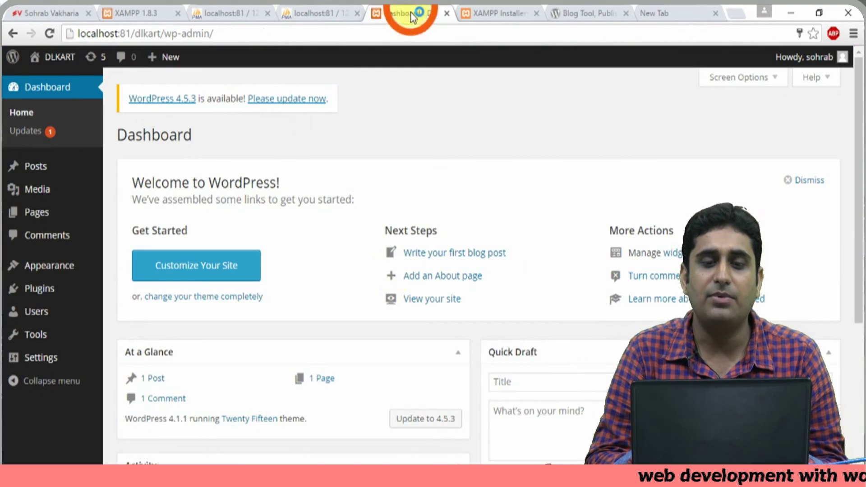
pyautogui.click(262, 283)
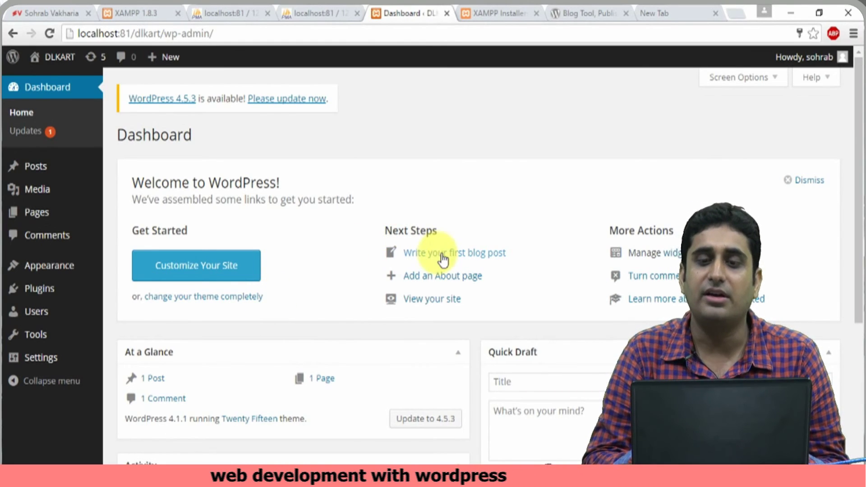
# - In the new tab, load the address localhost/dlkart
pyautogui.click(653, 13)
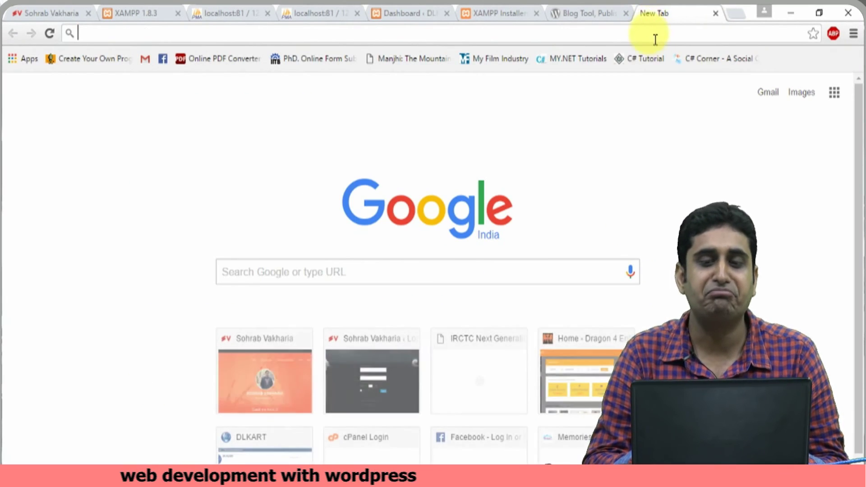
pyautogui.write('loa')
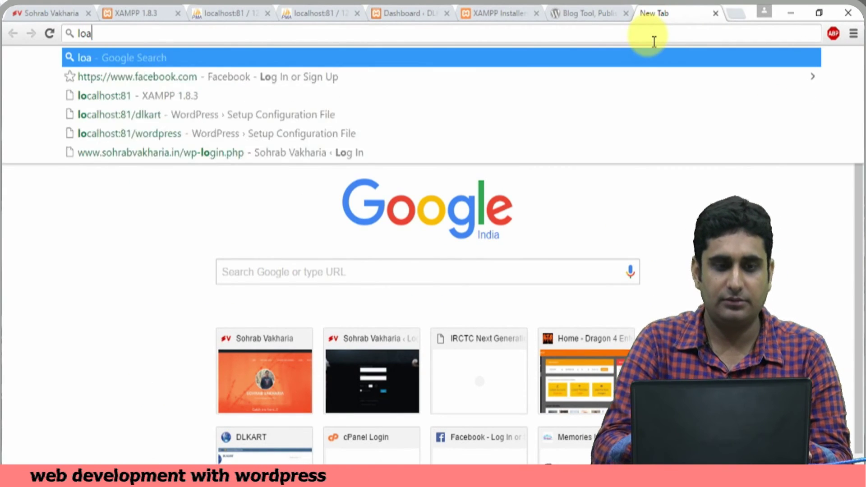
pyautogui.press('BackSpace')
pyautogui.write('calho')
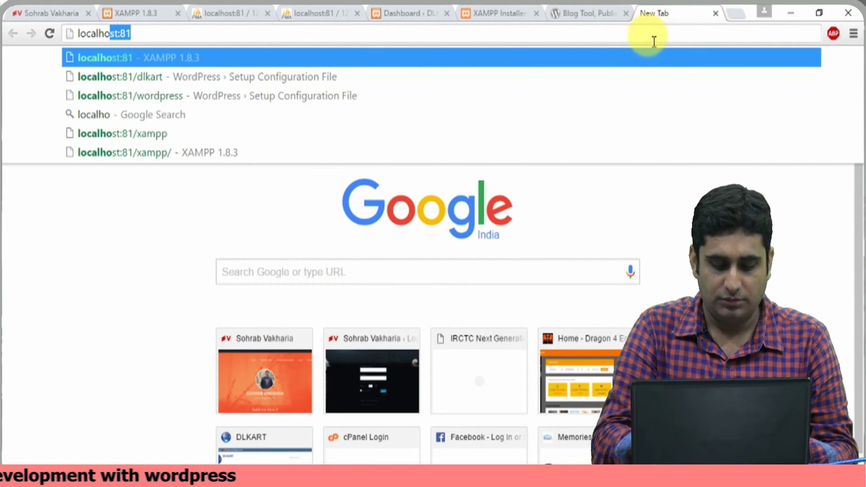
pyautogui.write('s')
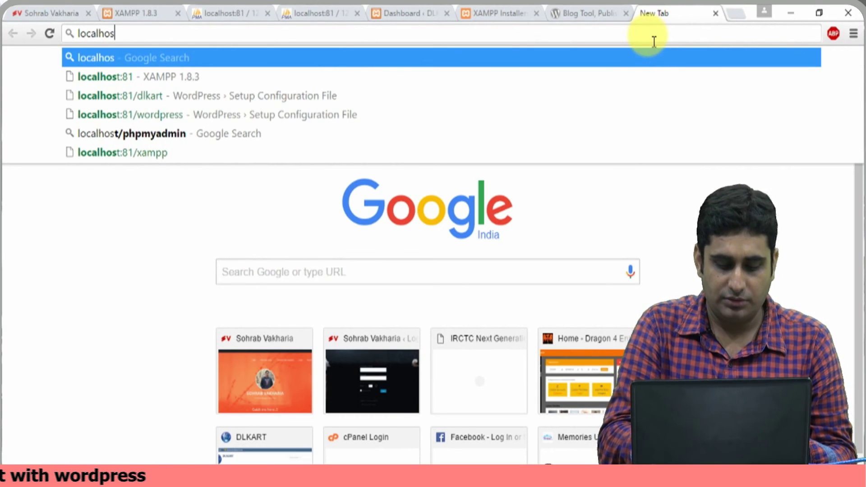
pyautogui.write('t/dlkart')
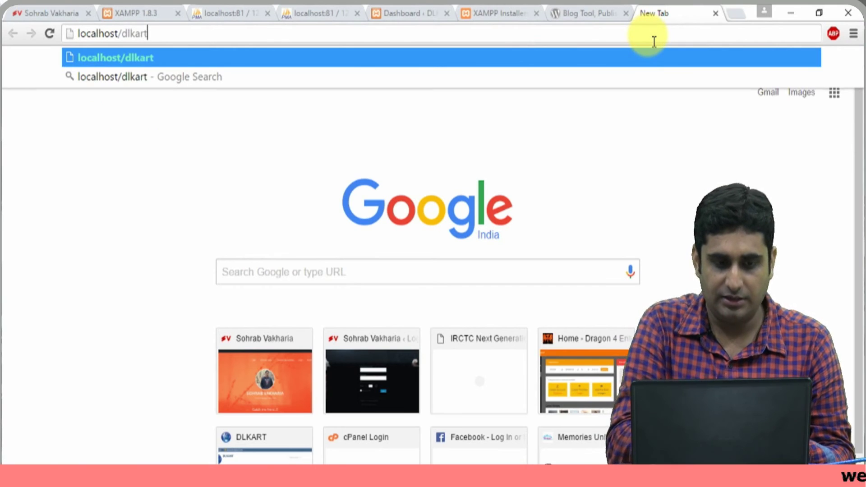
pyautogui.press('Return')
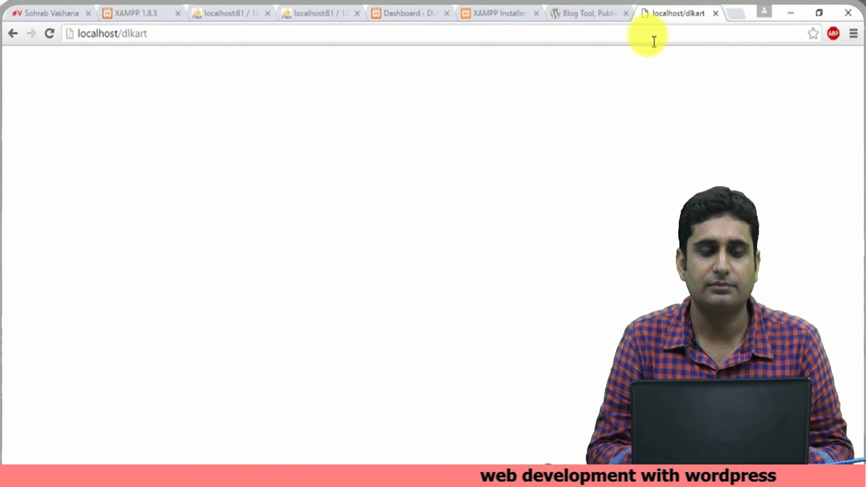
# - Add port :81 after localhost in the address and reload the site
pyautogui.click(638, 33)
pyautogui.press('Home')
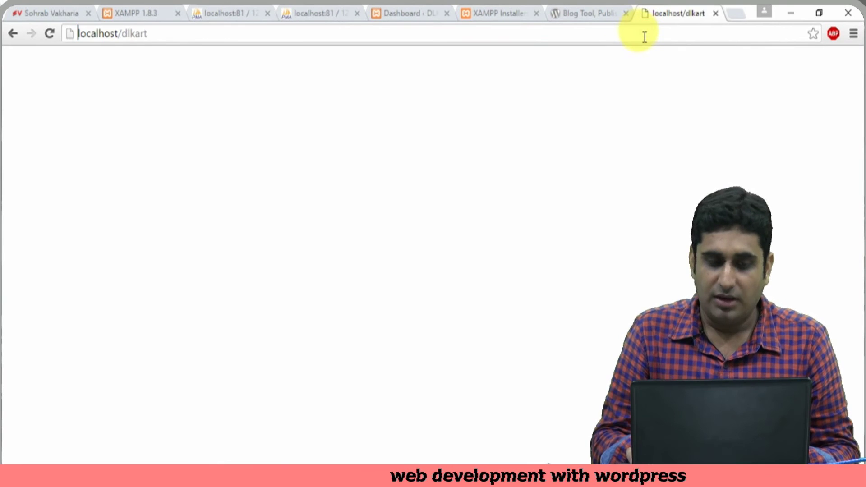
pyautogui.press('Right')
pyautogui.press('Right')
pyautogui.press('Right')
pyautogui.press('Right')
pyautogui.press('Right')
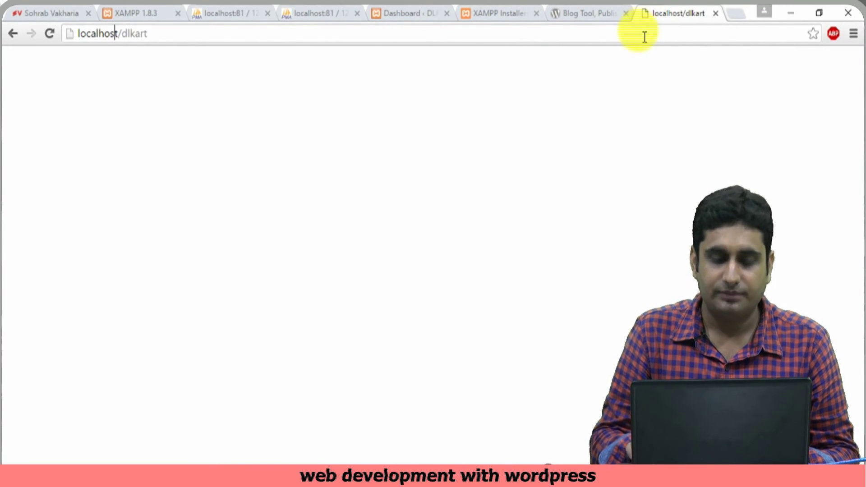
pyautogui.write(':')
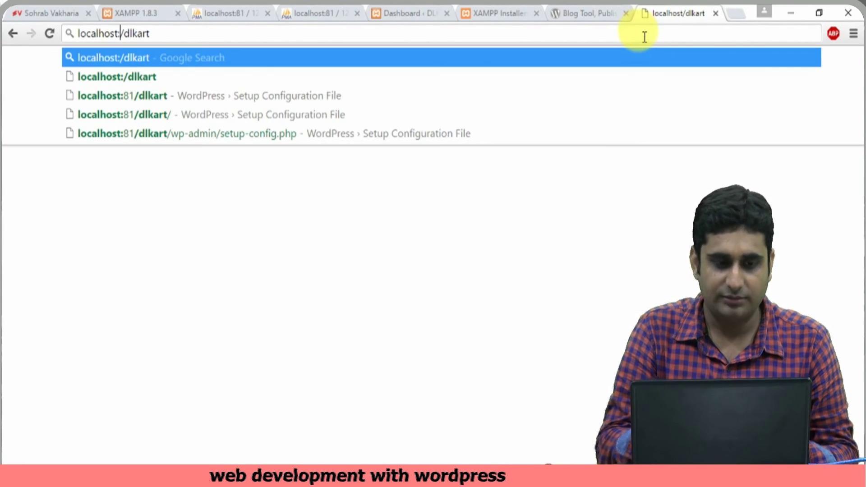
pyautogui.write('81')
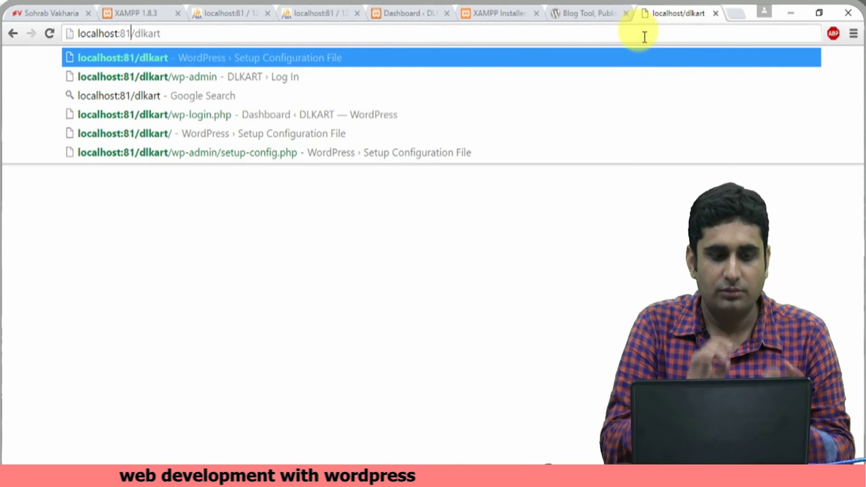
pyautogui.press('Return')
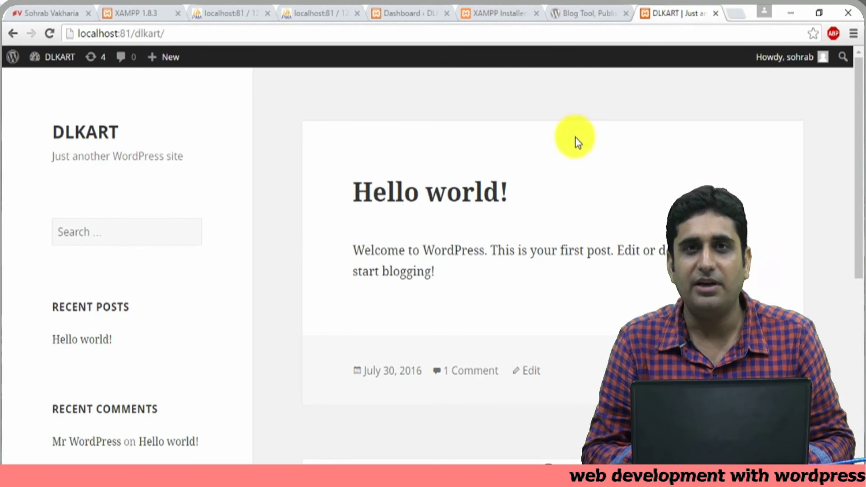
# - Activate the Twenty Fourteen theme under Appearance > Themes in the DLKART admin
pyautogui.click(415, 17)
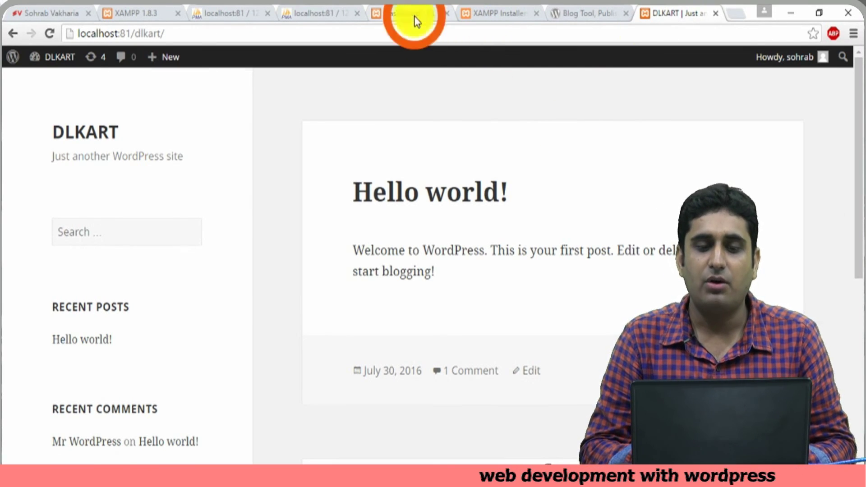
pyautogui.moveTo(68, 270)
pyautogui.click(131, 269)
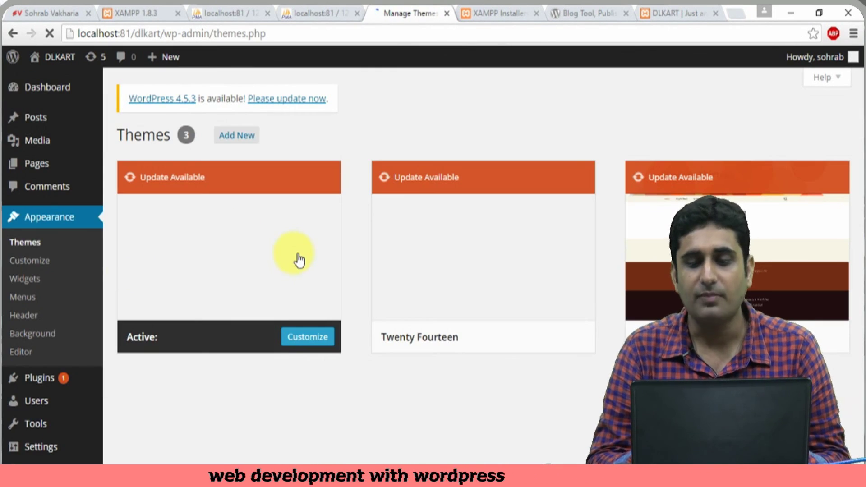
pyautogui.scroll(-2, 424, 300)
pyautogui.scroll(2, 421, 297)
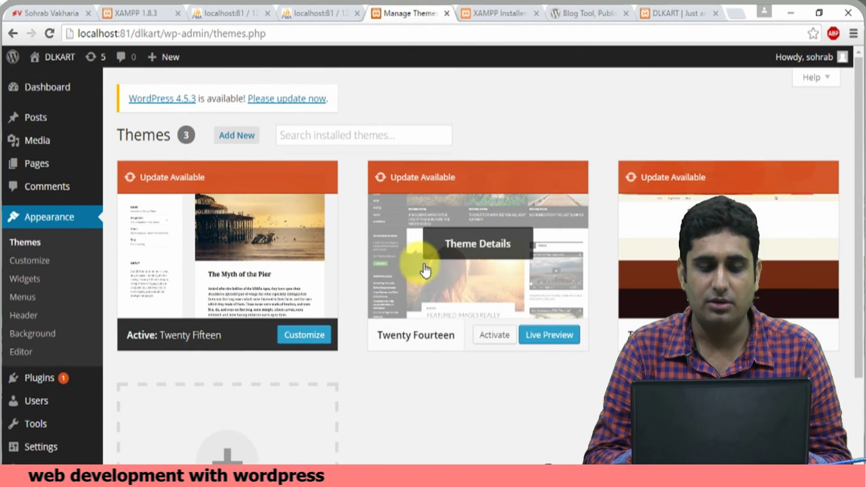
pyautogui.click(495, 336)
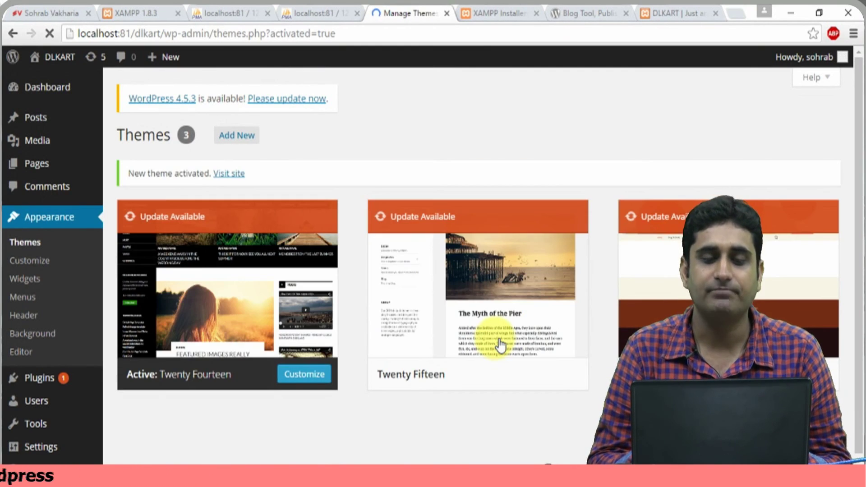
pyautogui.click(671, 12)
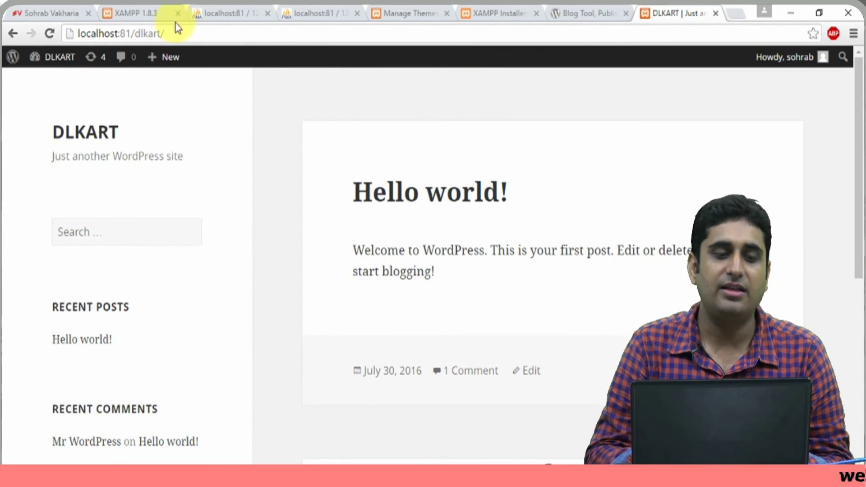
# - Reload the DLKART site to see Twenty Fourteen, then return to the admin Themes page
pyautogui.click(50, 35)
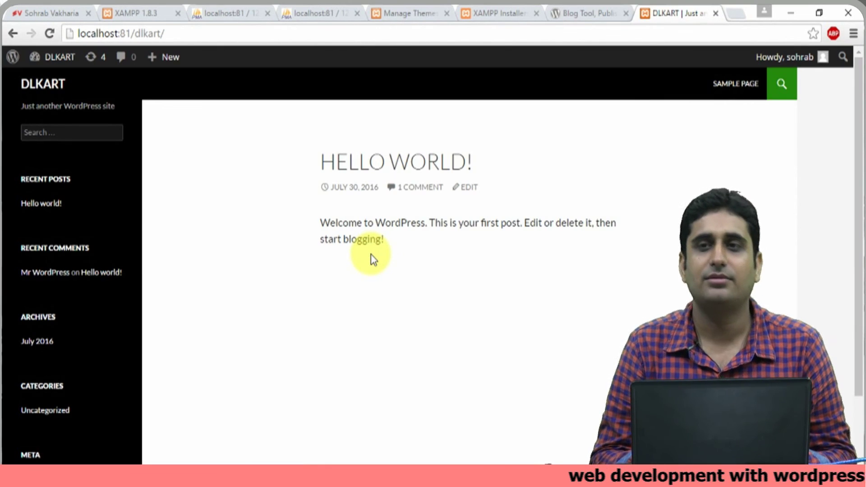
pyautogui.click(413, 9)
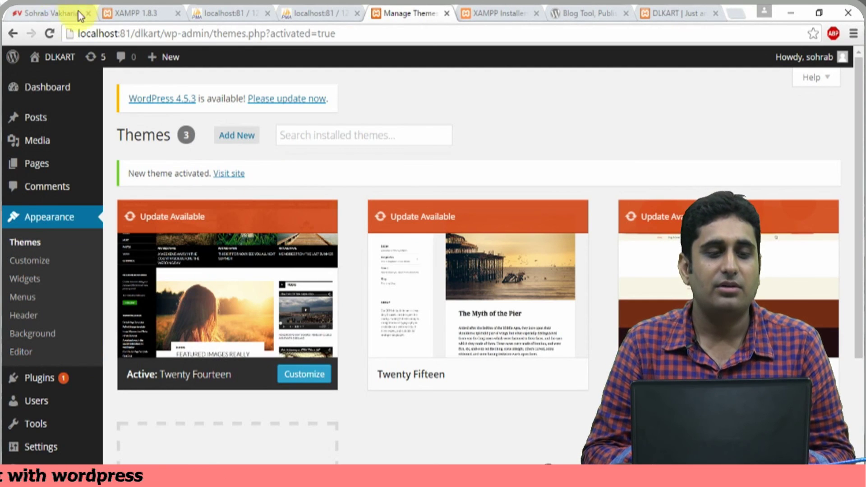
# - Switch to the live sohrabvakharia.in site and browse its homepage down to the comments, then back up
pyautogui.click(55, 12)
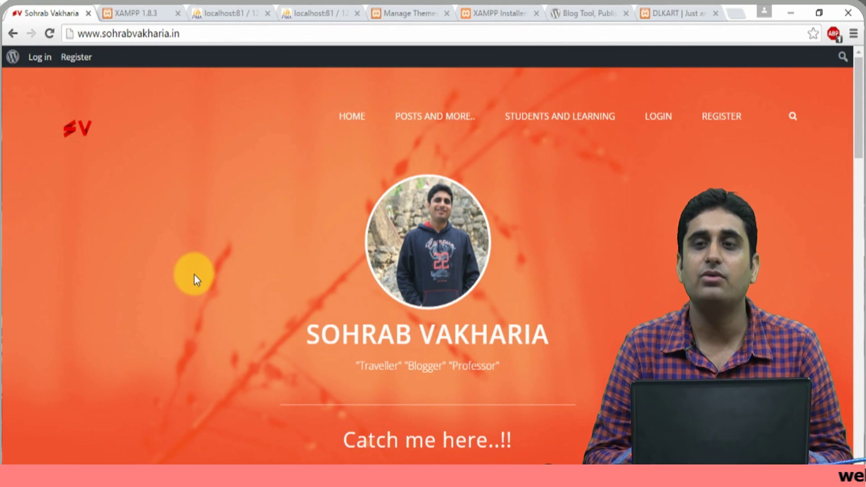
pyautogui.scroll(-3, 196, 278)
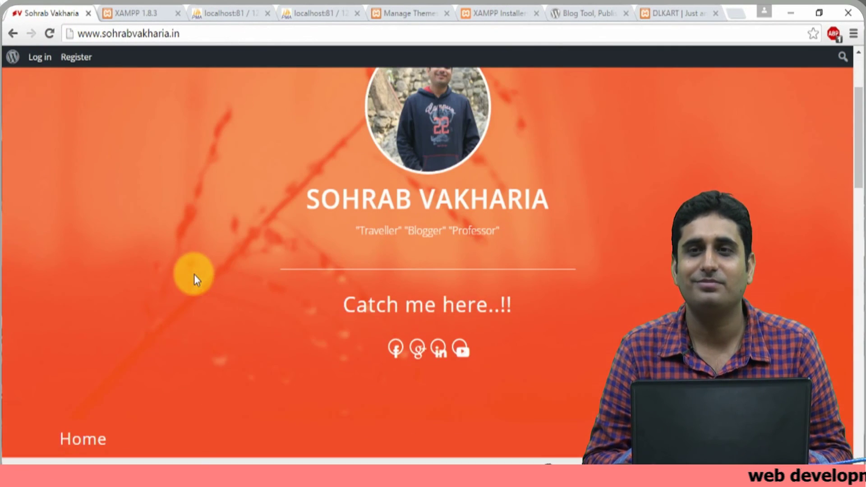
pyautogui.scroll(-5, 196, 277)
pyautogui.scroll(-5, 195, 280)
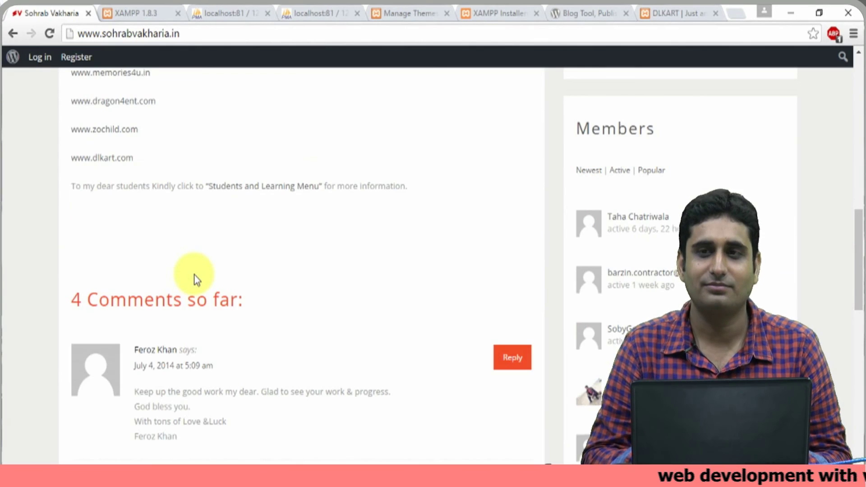
pyautogui.scroll(-16, 195, 280)
pyautogui.scroll(2, 199, 278)
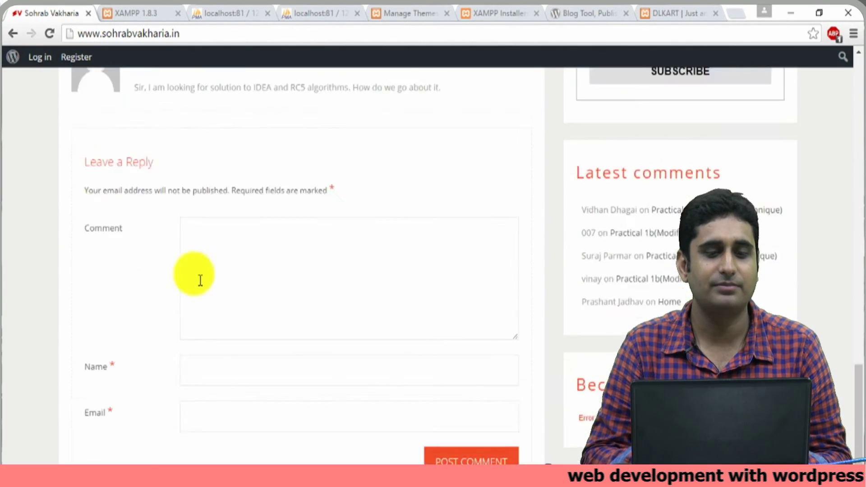
pyautogui.scroll(20, 199, 279)
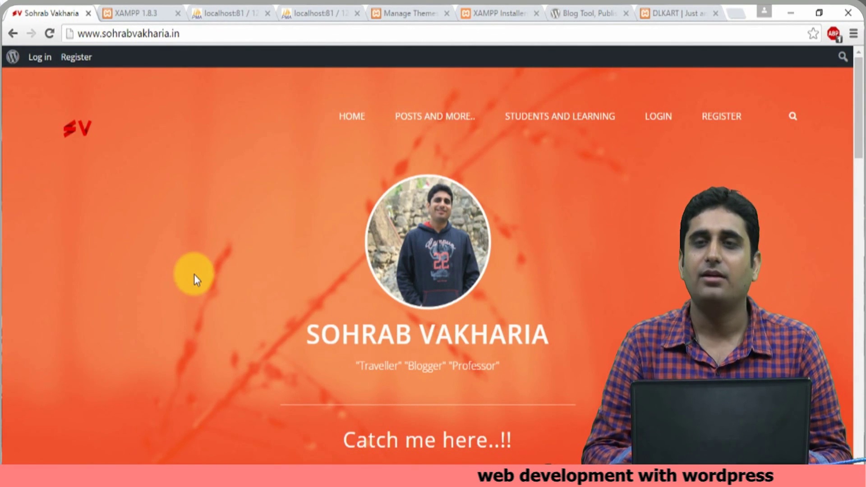